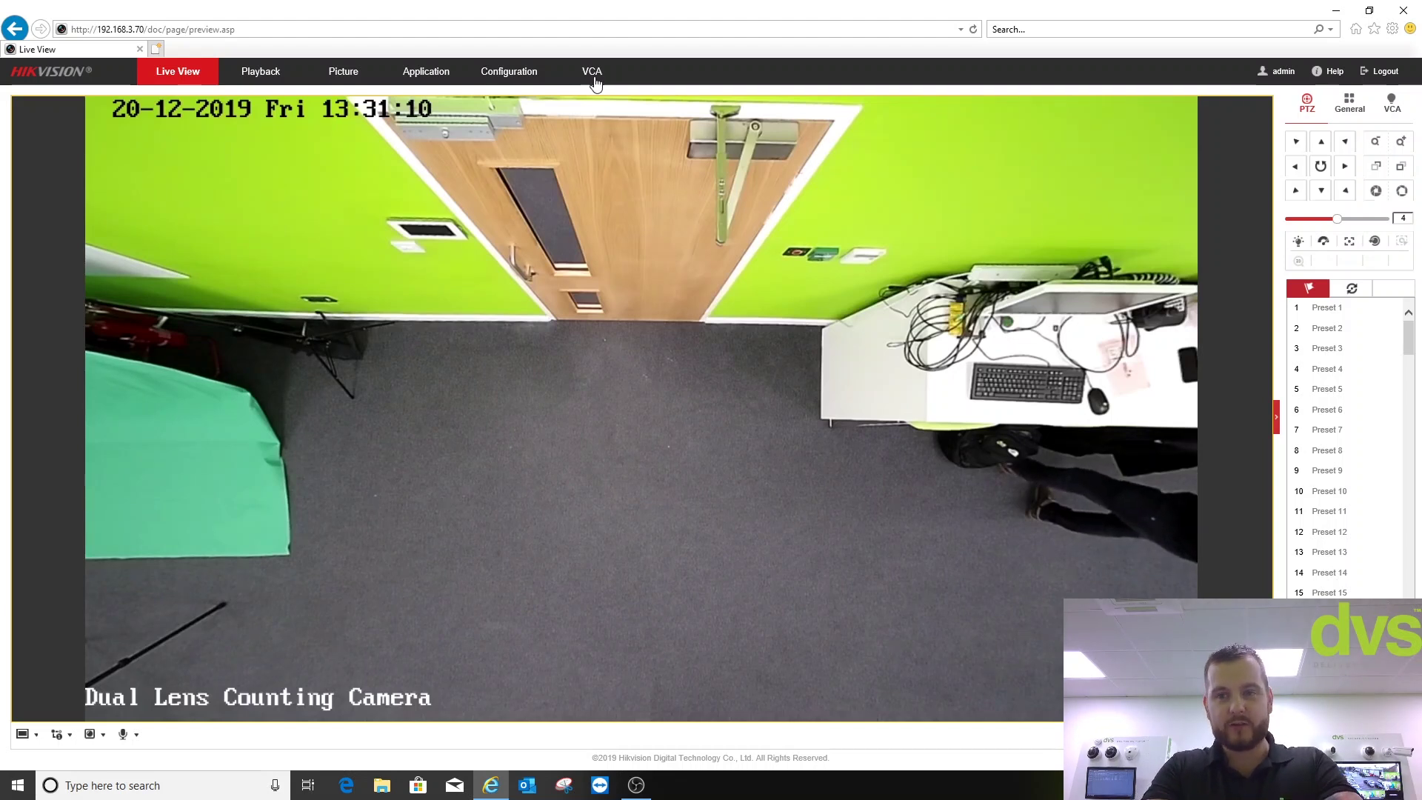
# - Show System Settings Basic Information and highlight the model number DS-2CD6825G0/C-IVS
pyautogui.click(510, 72)
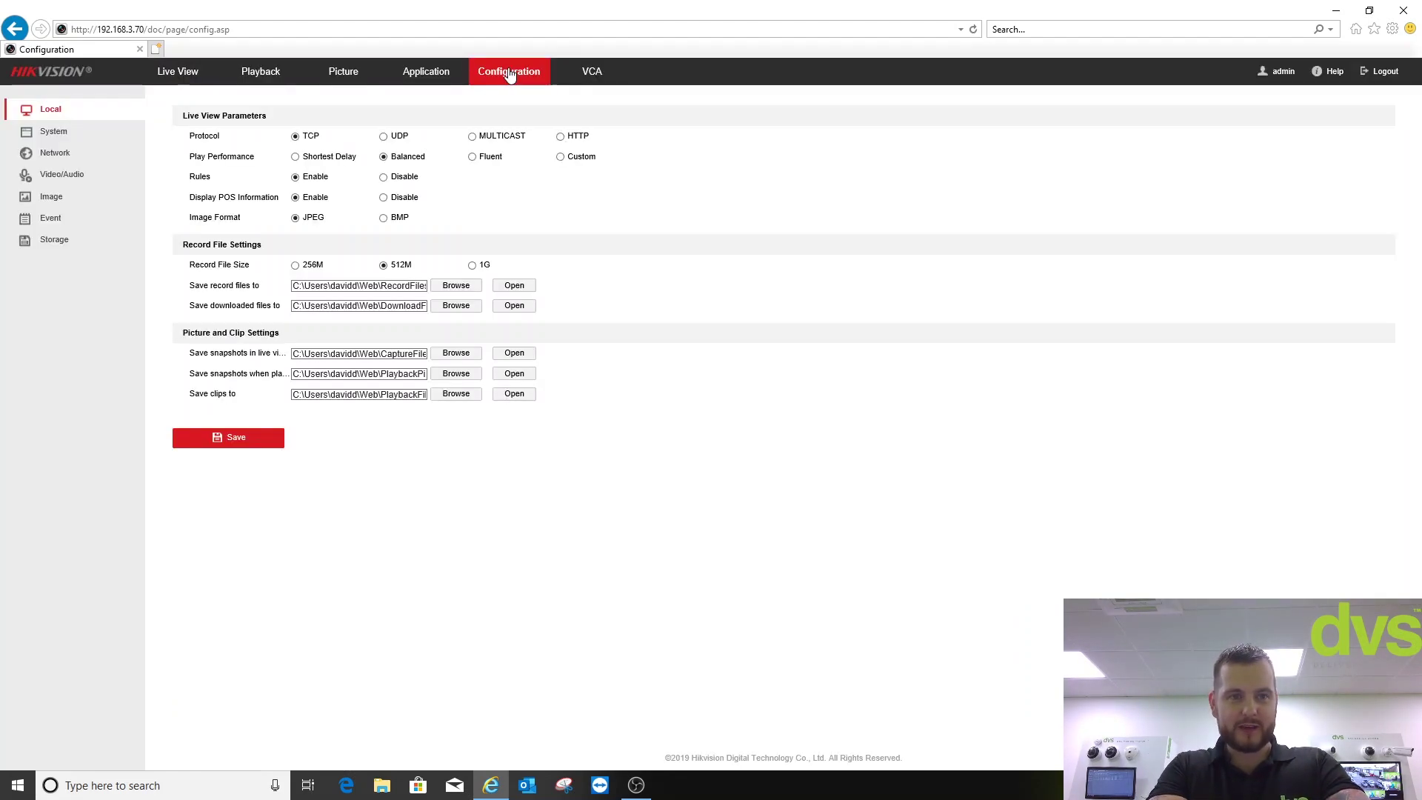
pyautogui.click(54, 131)
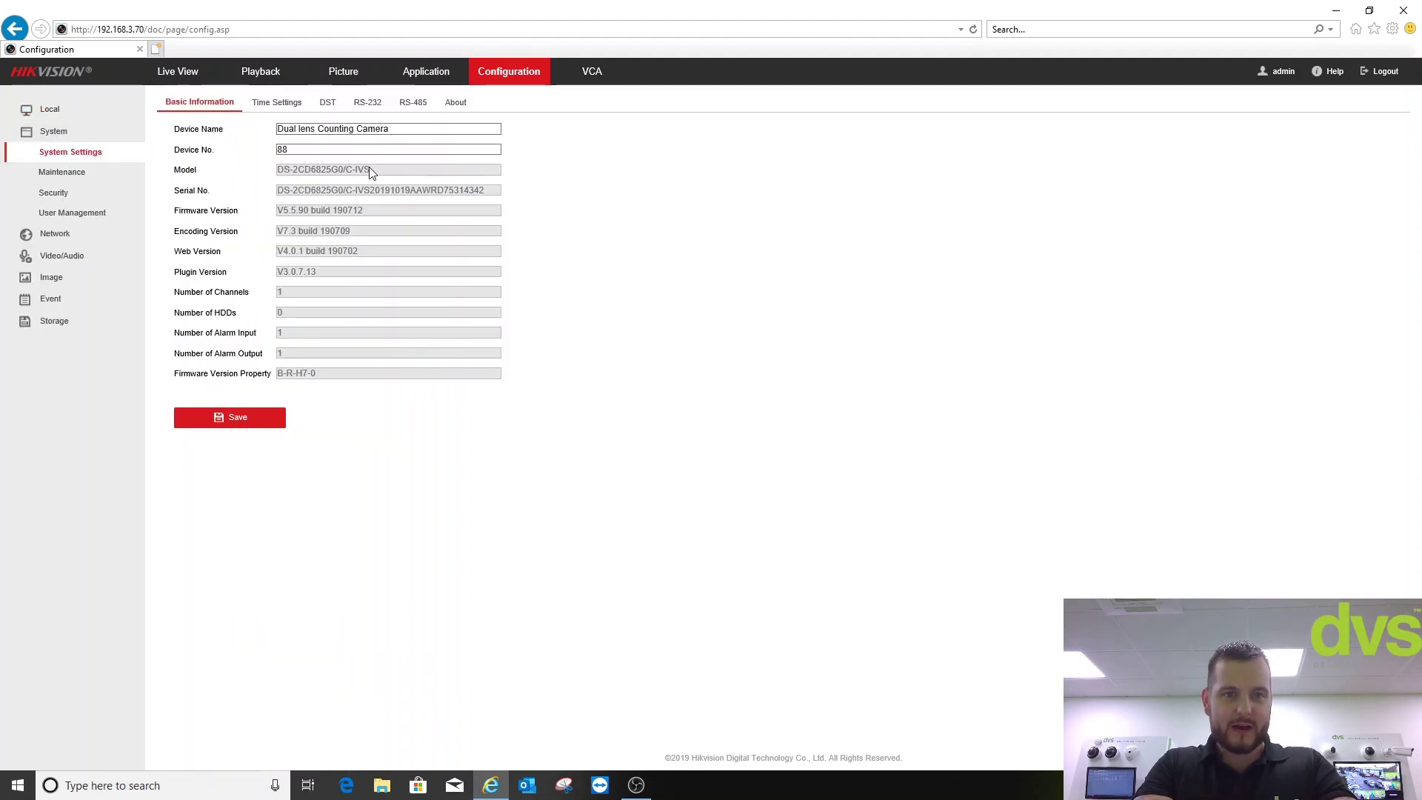
pyautogui.moveTo(370, 173); pyautogui.dragTo(261, 173)
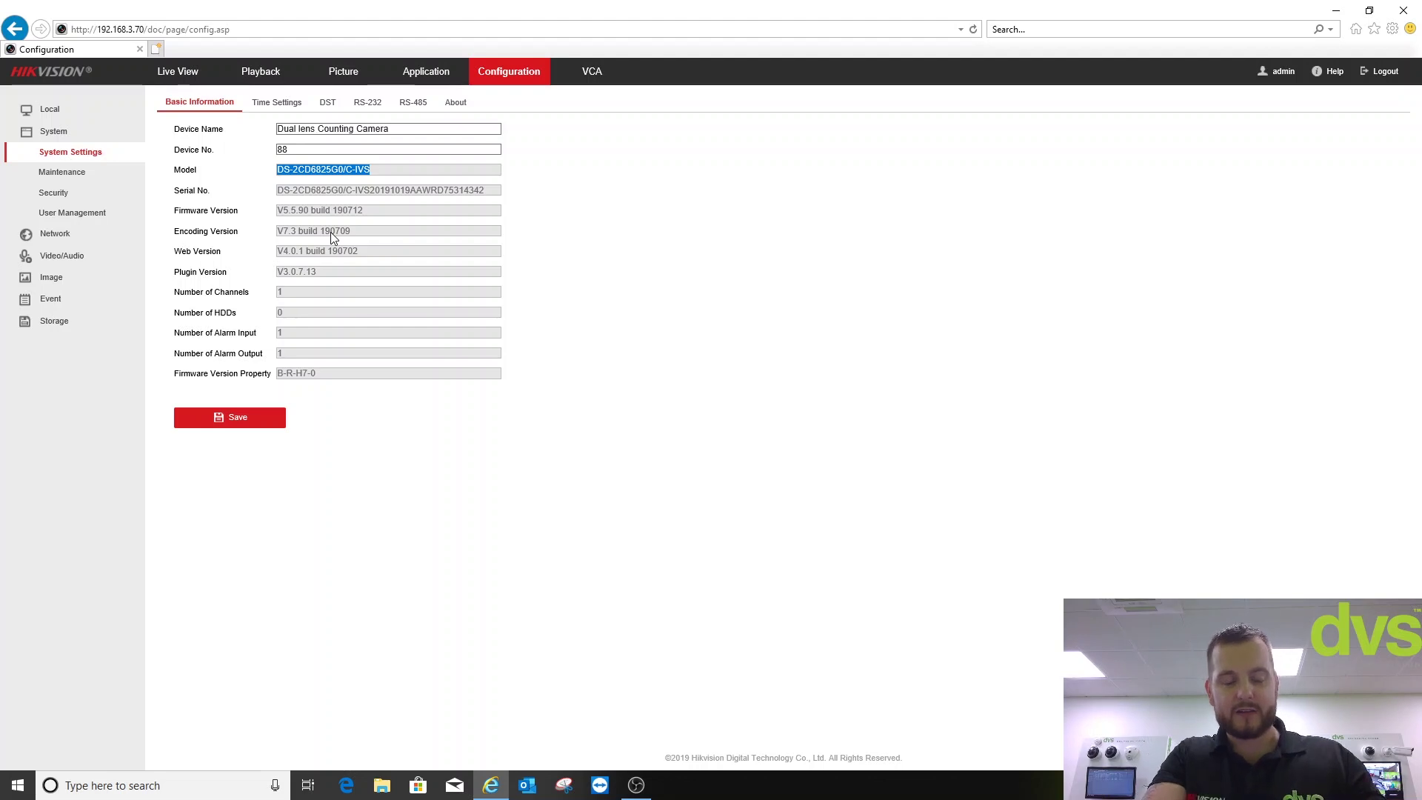
# - Toggle eMMC Protection off and back on under System Service, then view Security settings
pyautogui.click(67, 173)
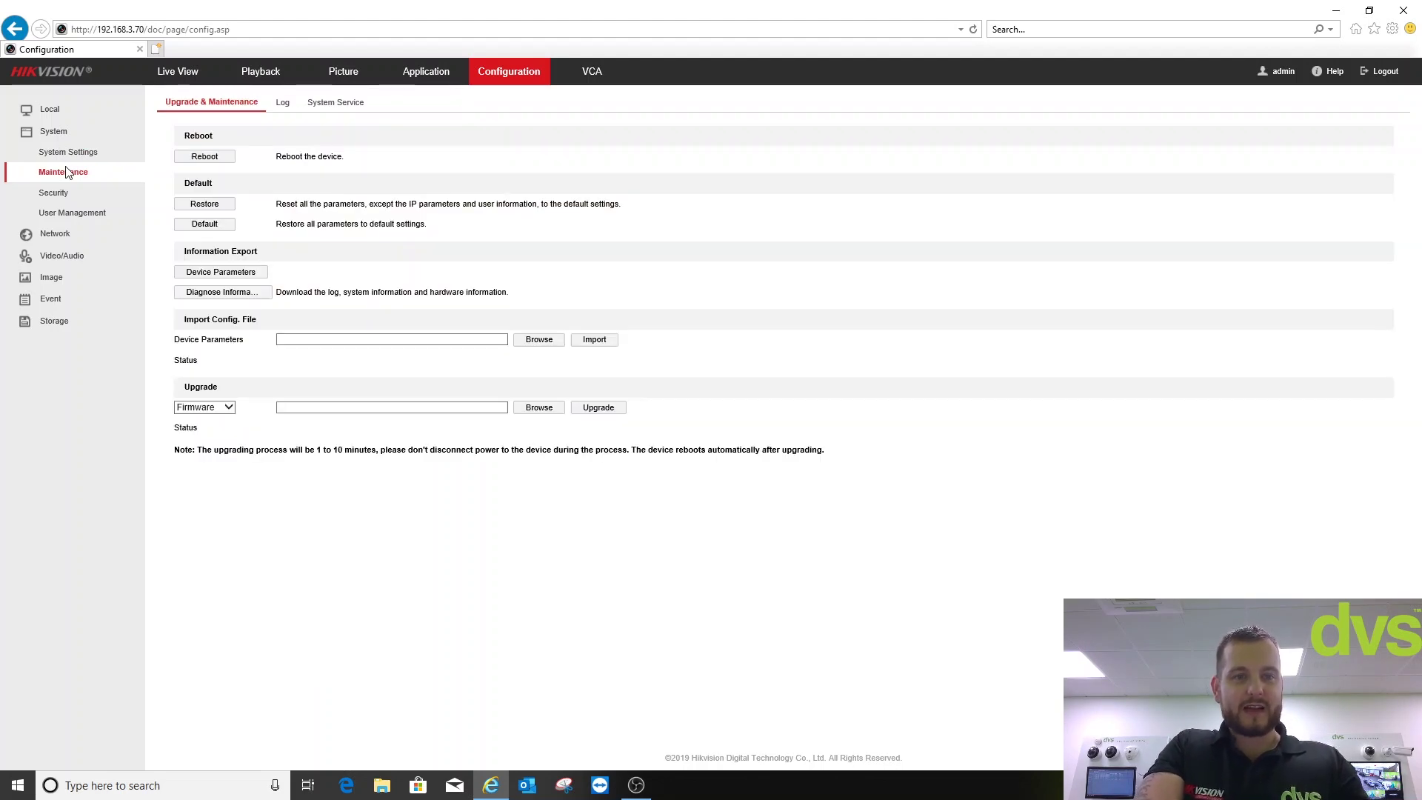
pyautogui.click(323, 103)
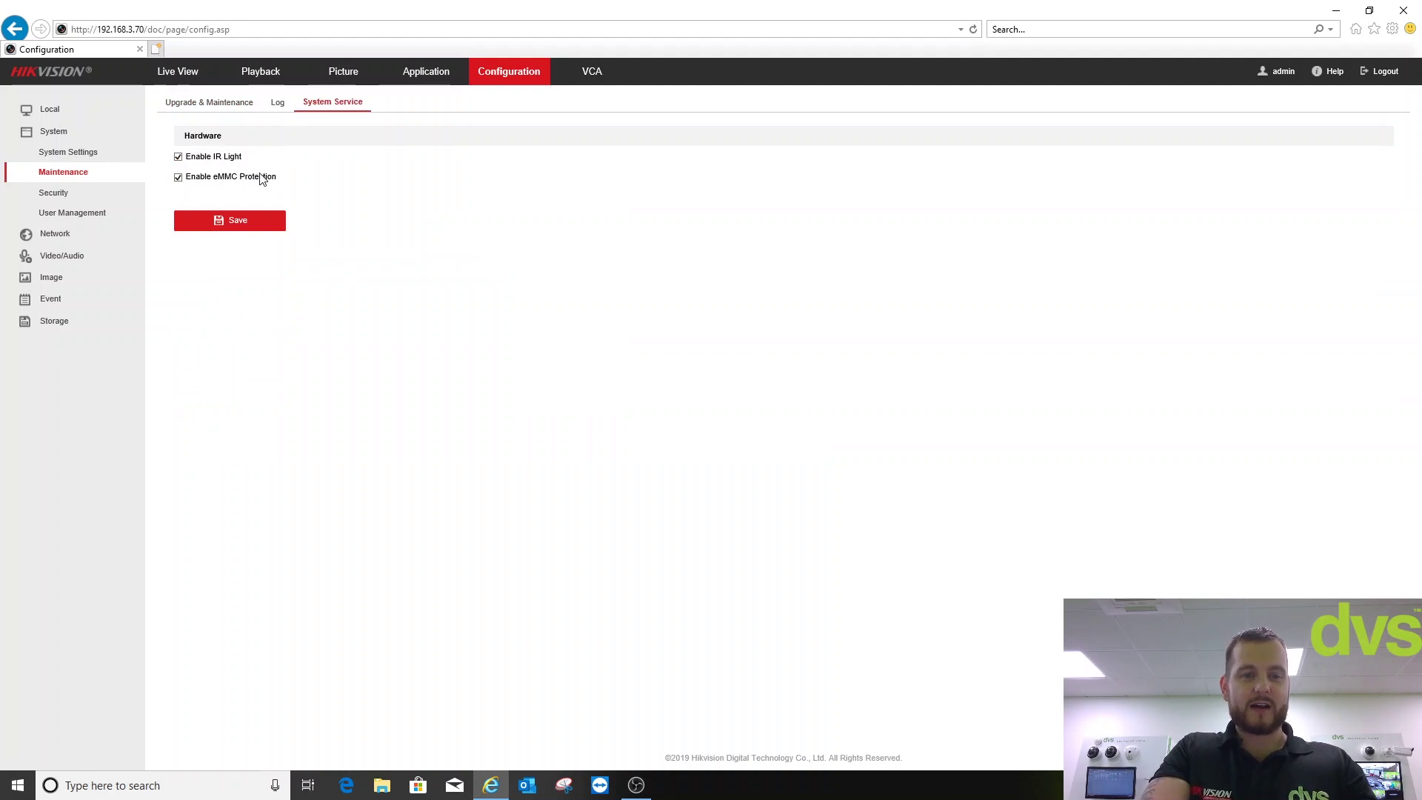
pyautogui.moveTo(277, 179); pyautogui.dragTo(209, 186)
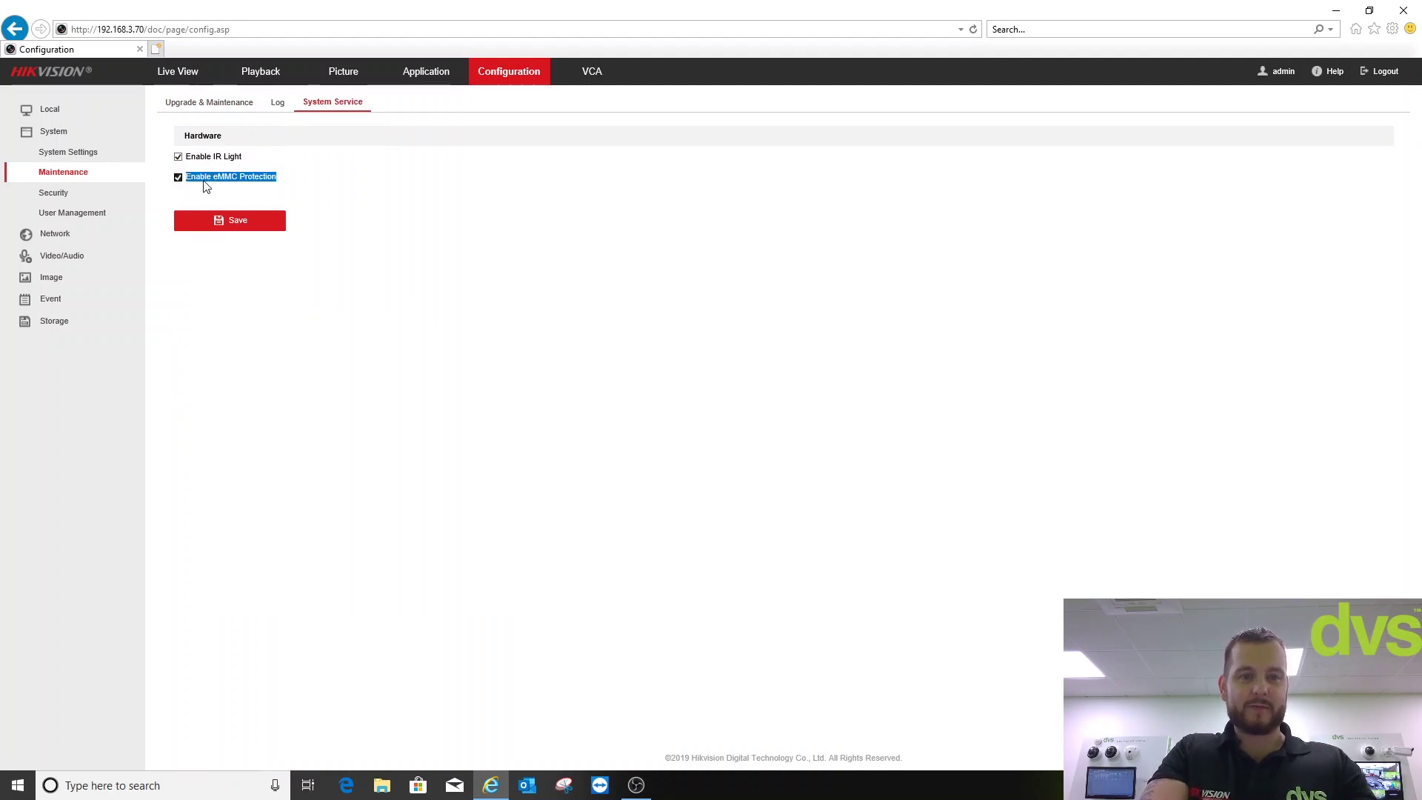
pyautogui.click(205, 183)
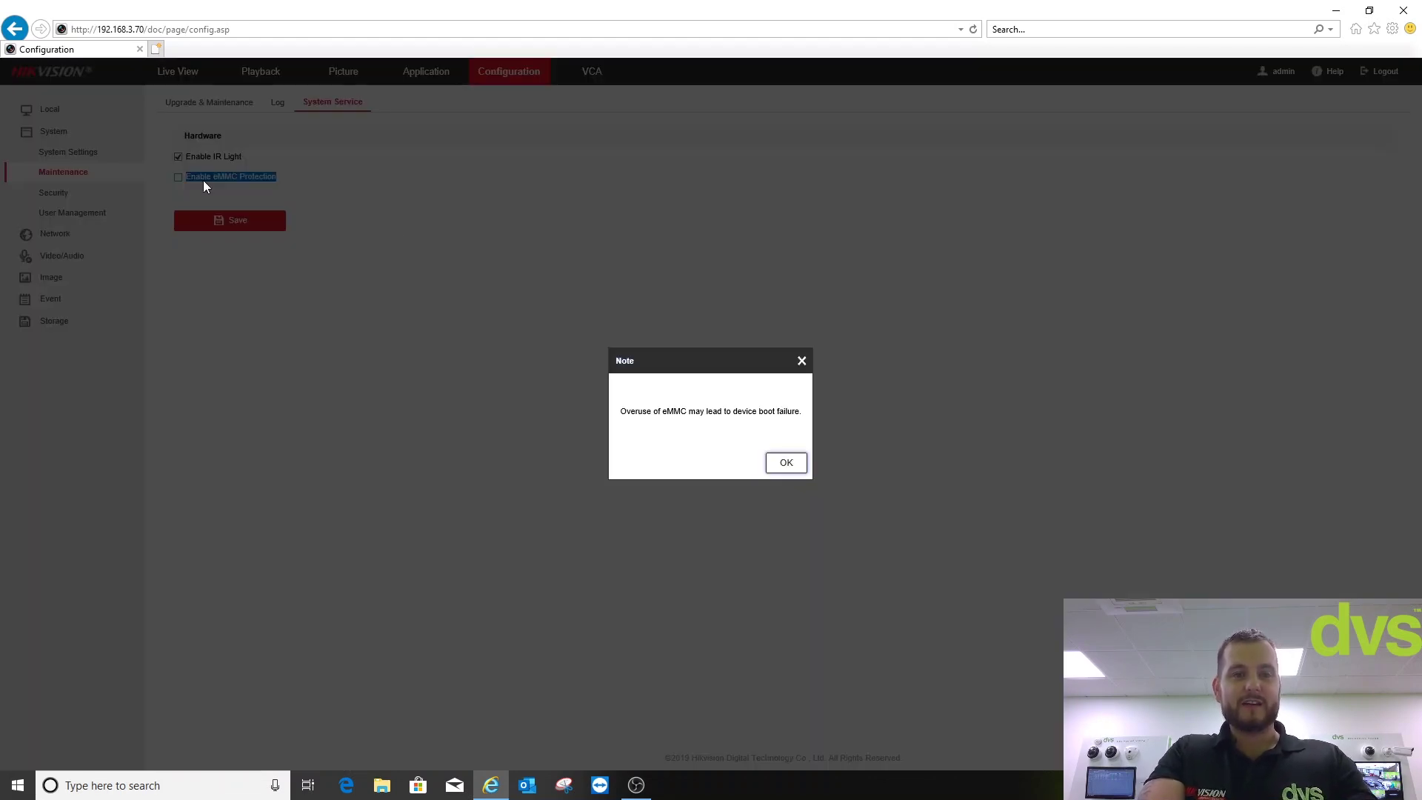
pyautogui.click(787, 463)
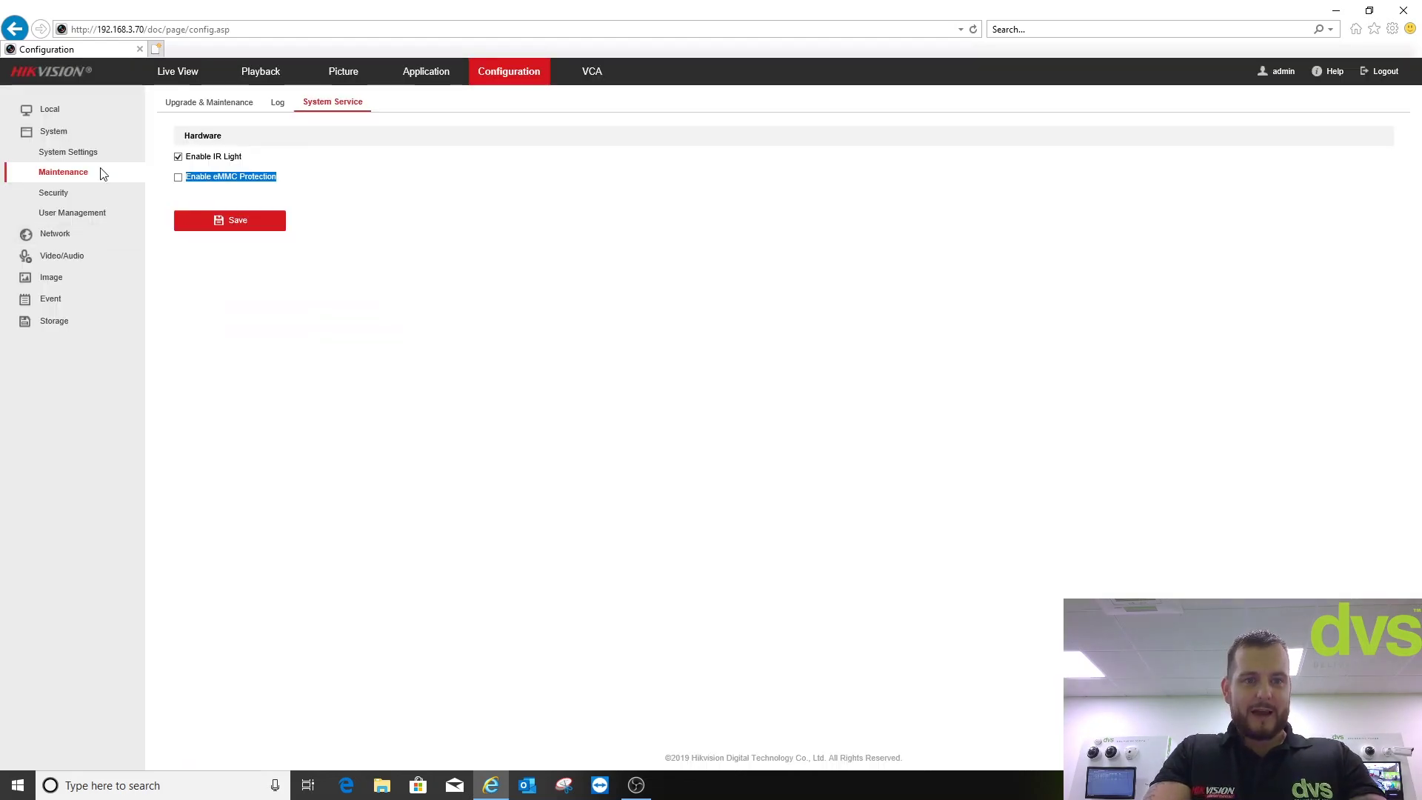
pyautogui.click(179, 177)
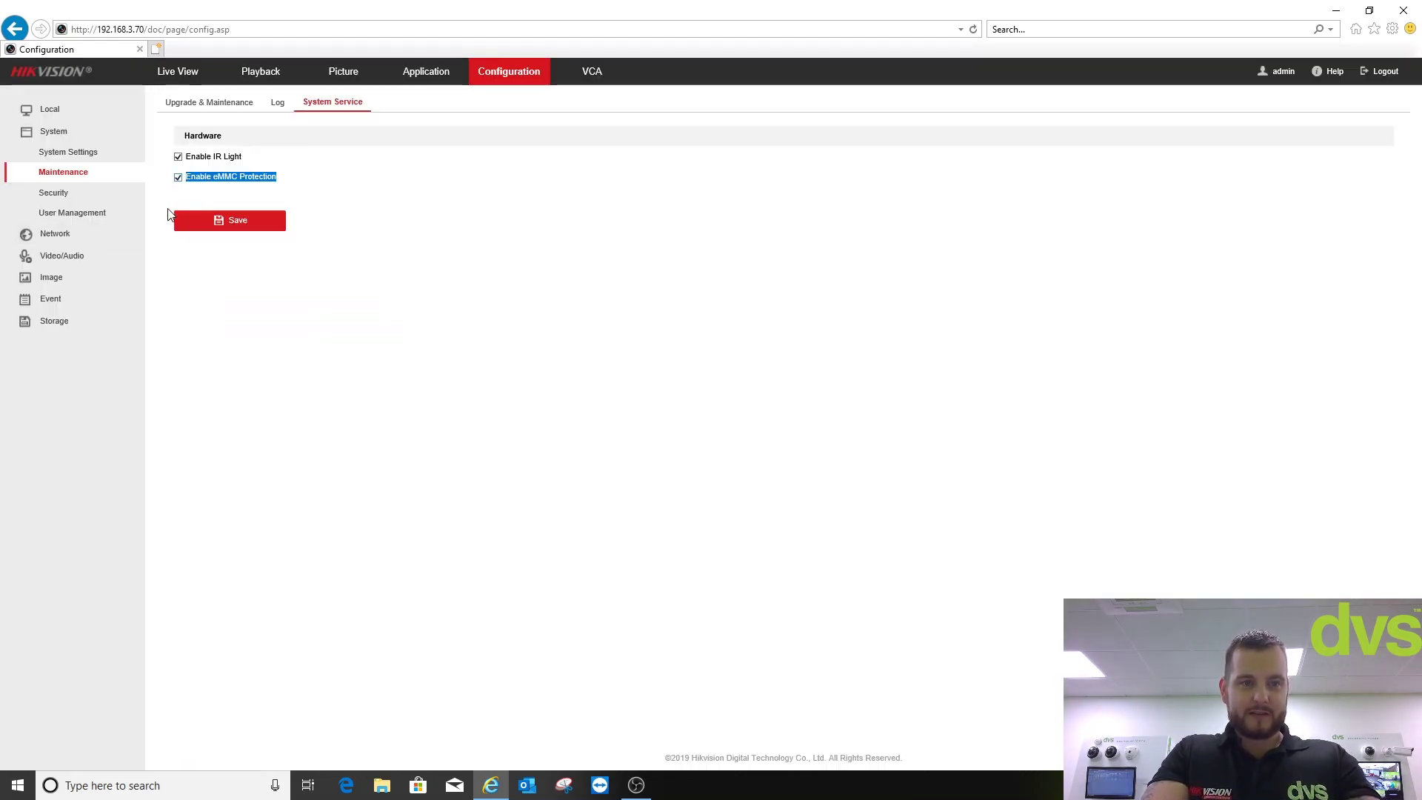
pyautogui.click(59, 199)
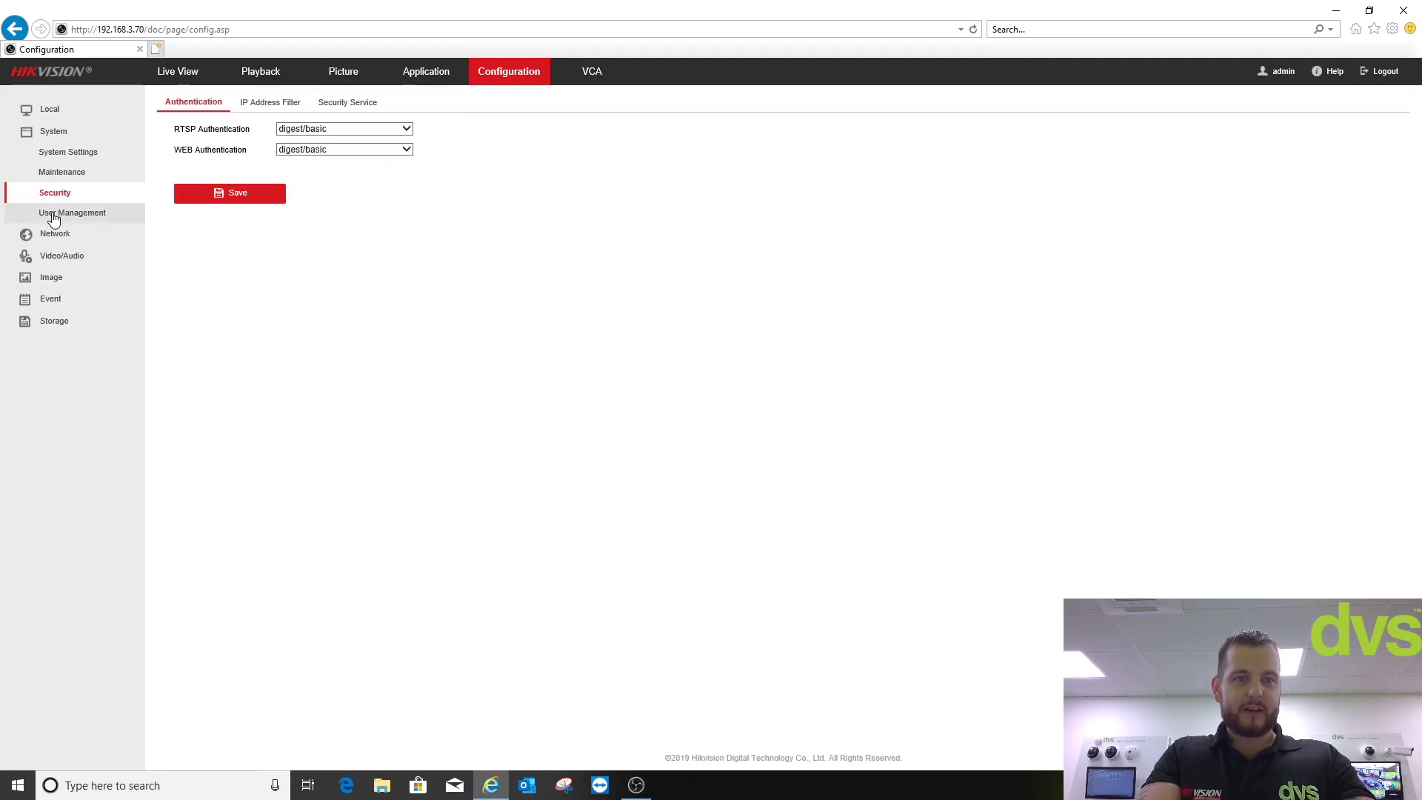
# - Review Network TCP/IP, Email, Video/Audio and Image settings, then go to the VCA resource page
pyautogui.click(54, 215)
pyautogui.click(53, 233)
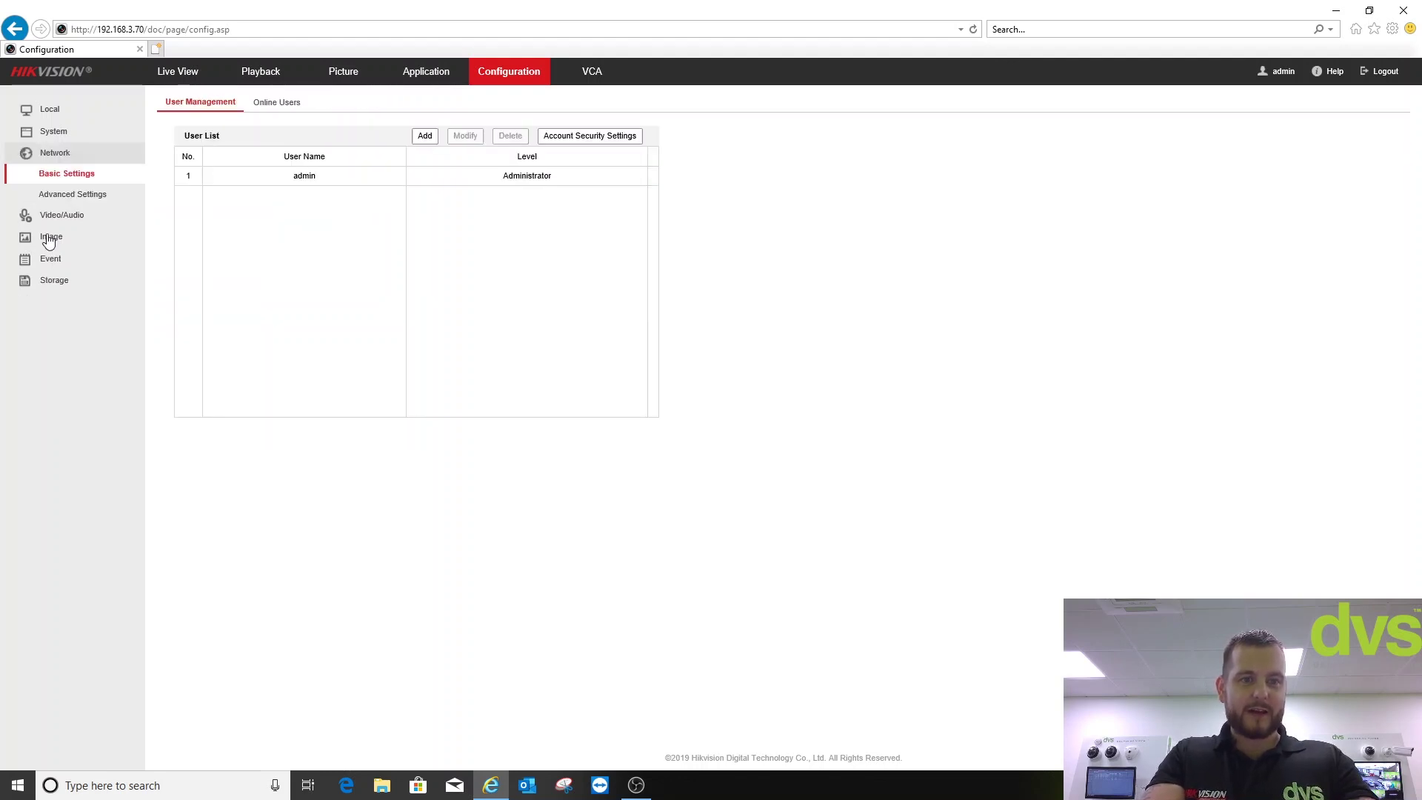
pyautogui.click(74, 202)
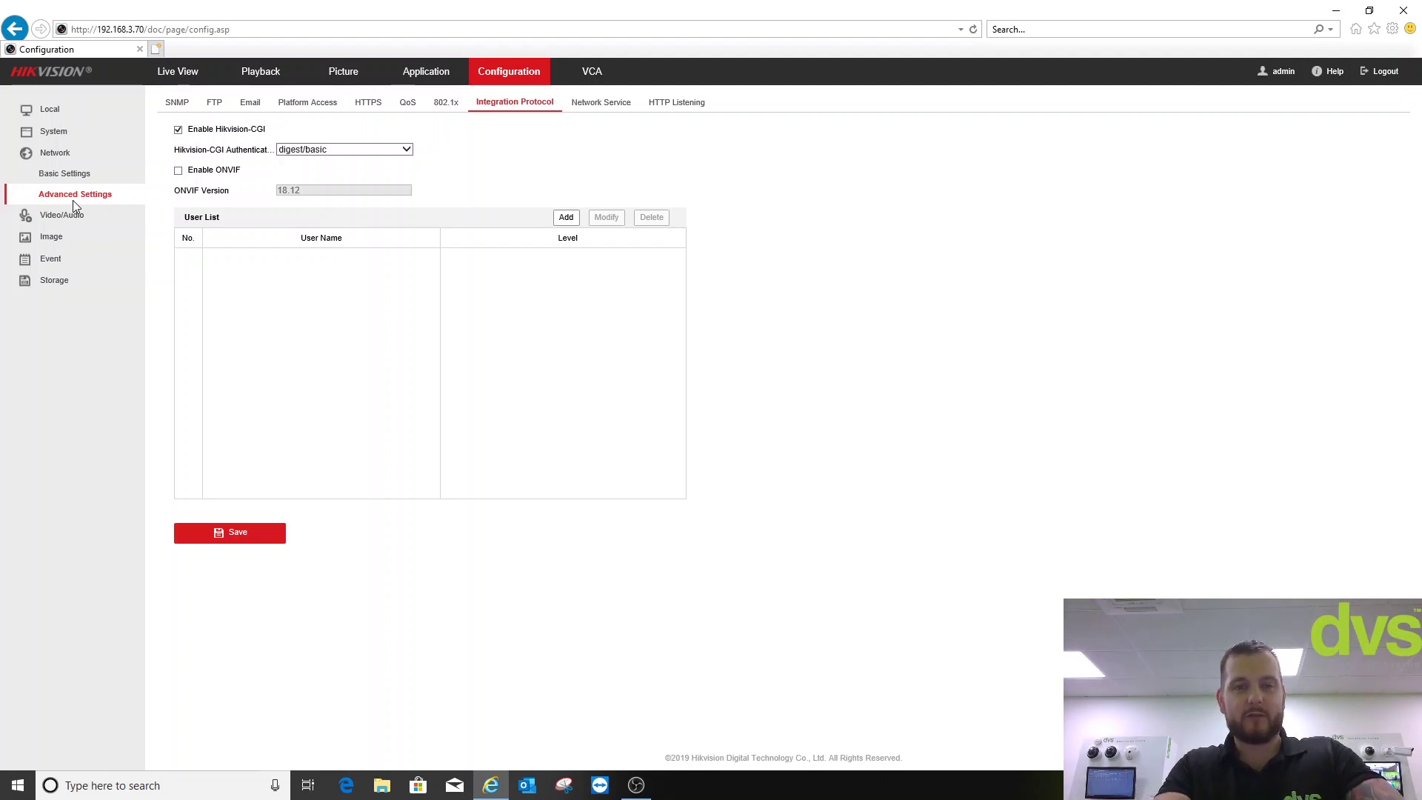
pyautogui.click(249, 104)
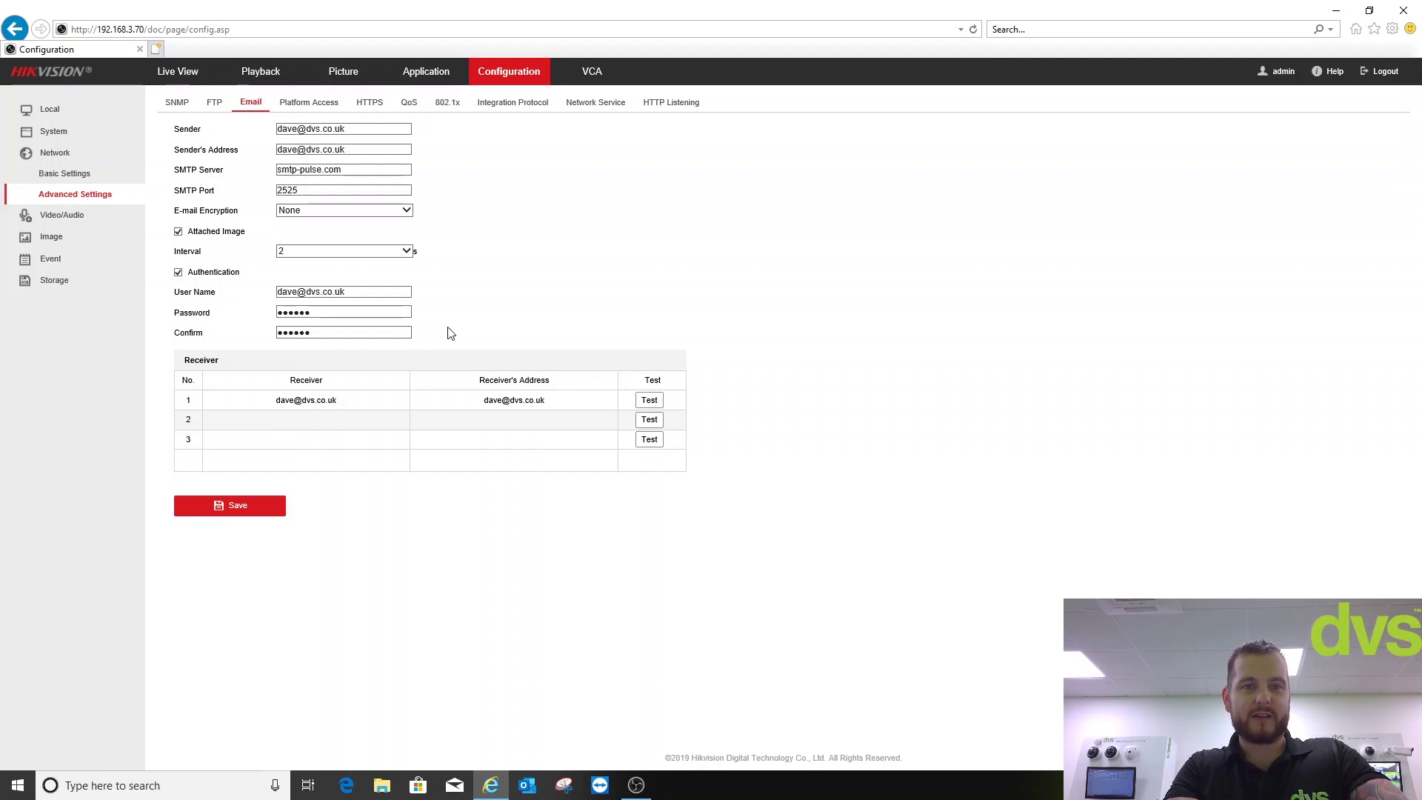
pyautogui.click(56, 222)
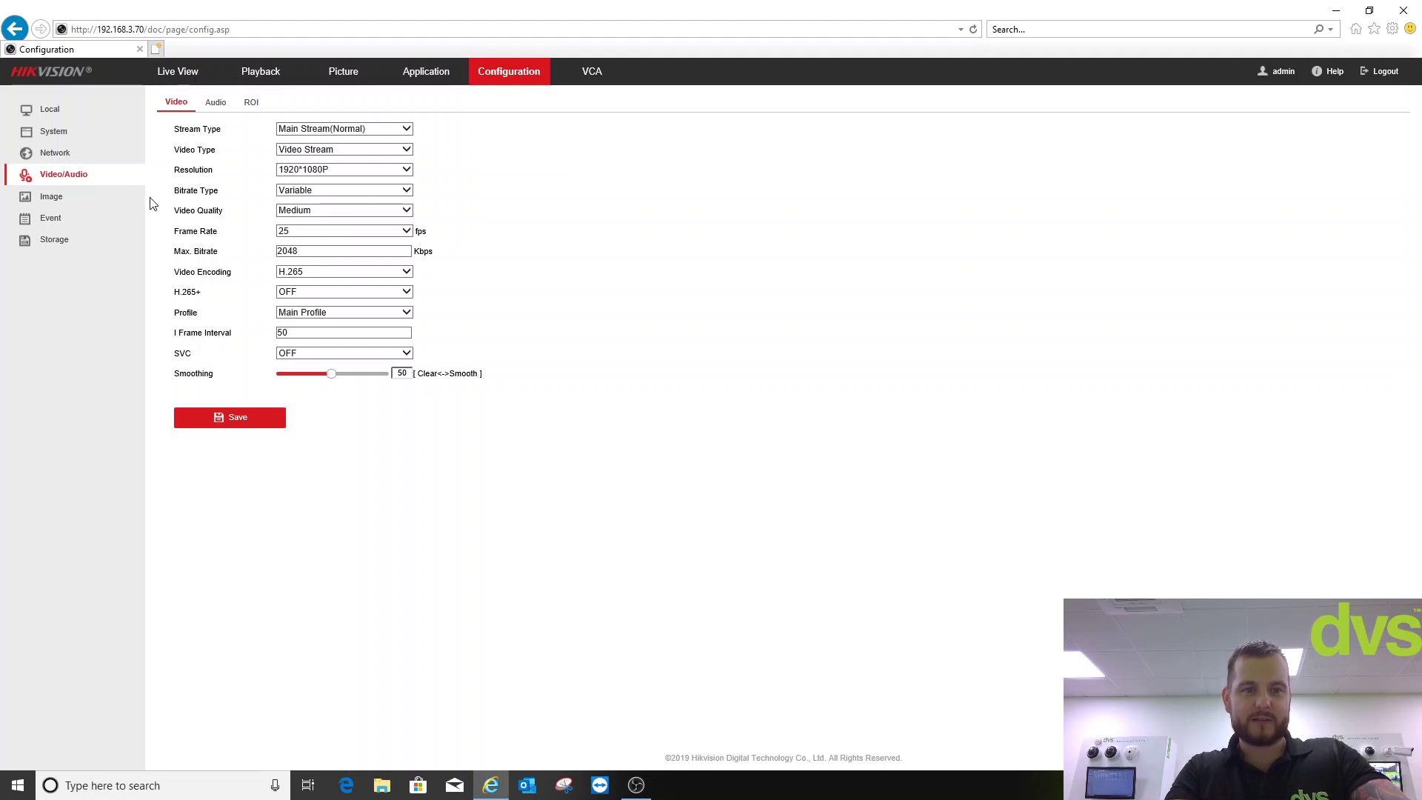
pyautogui.click(34, 200)
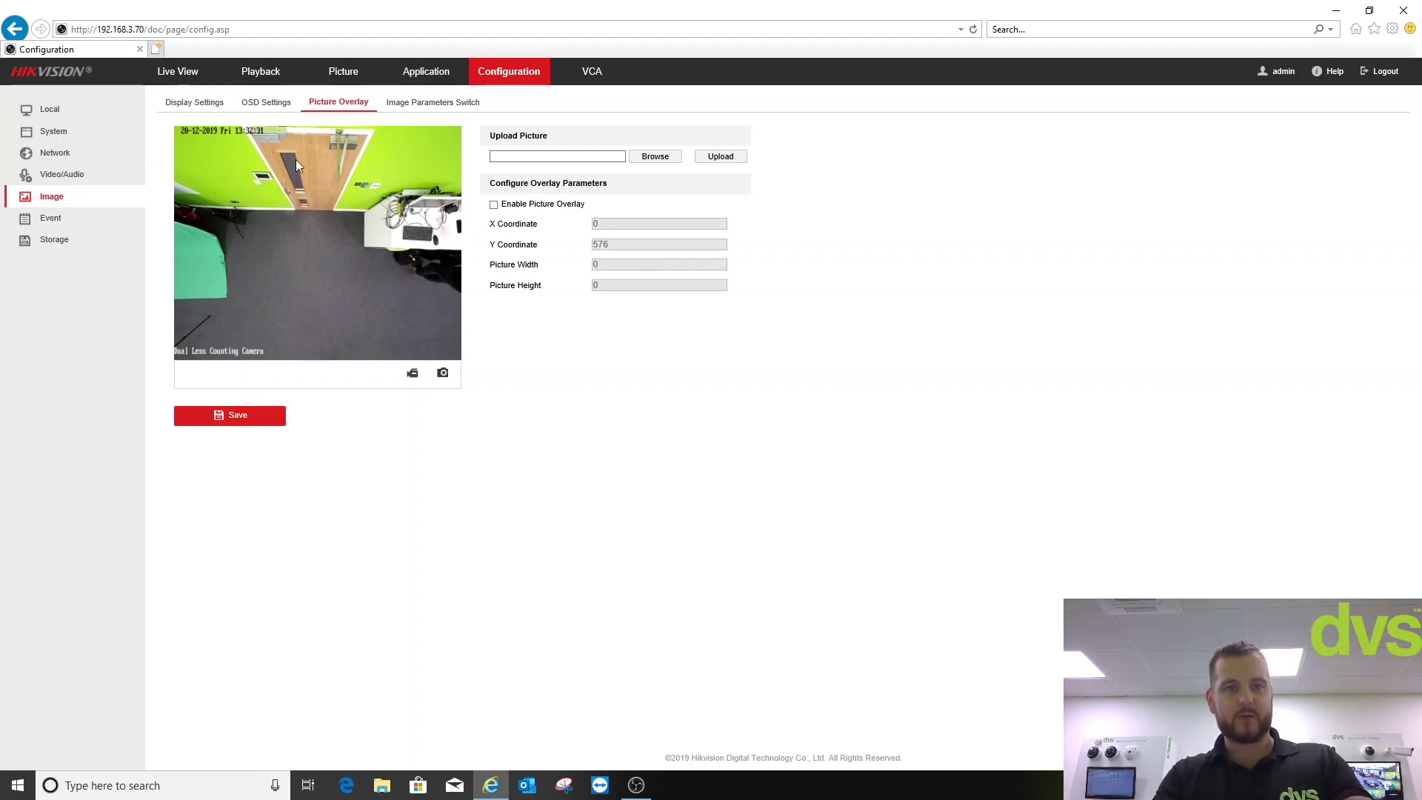
pyautogui.click(592, 72)
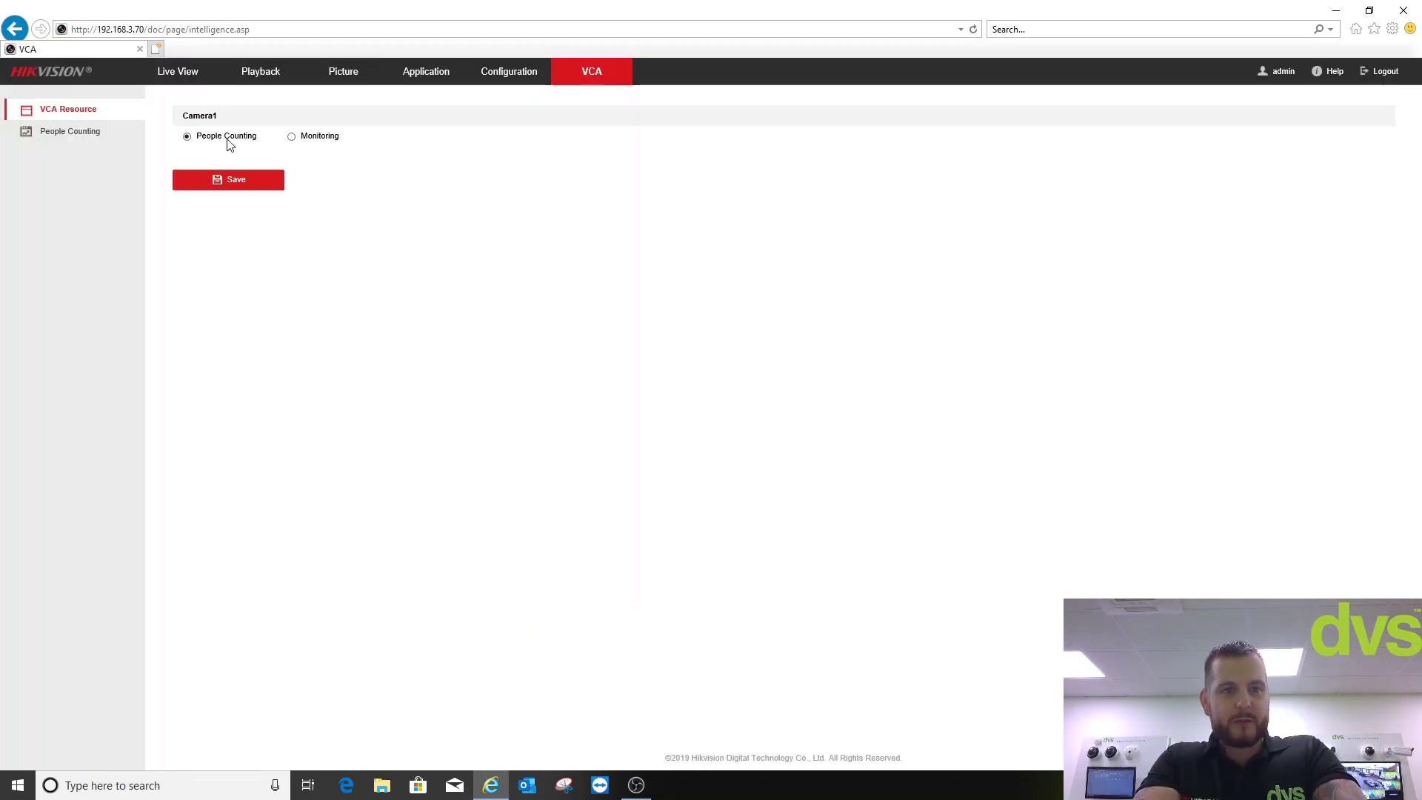
# - Open the People Counting Rule page from the VCA sidebar
pyautogui.click(77, 137)
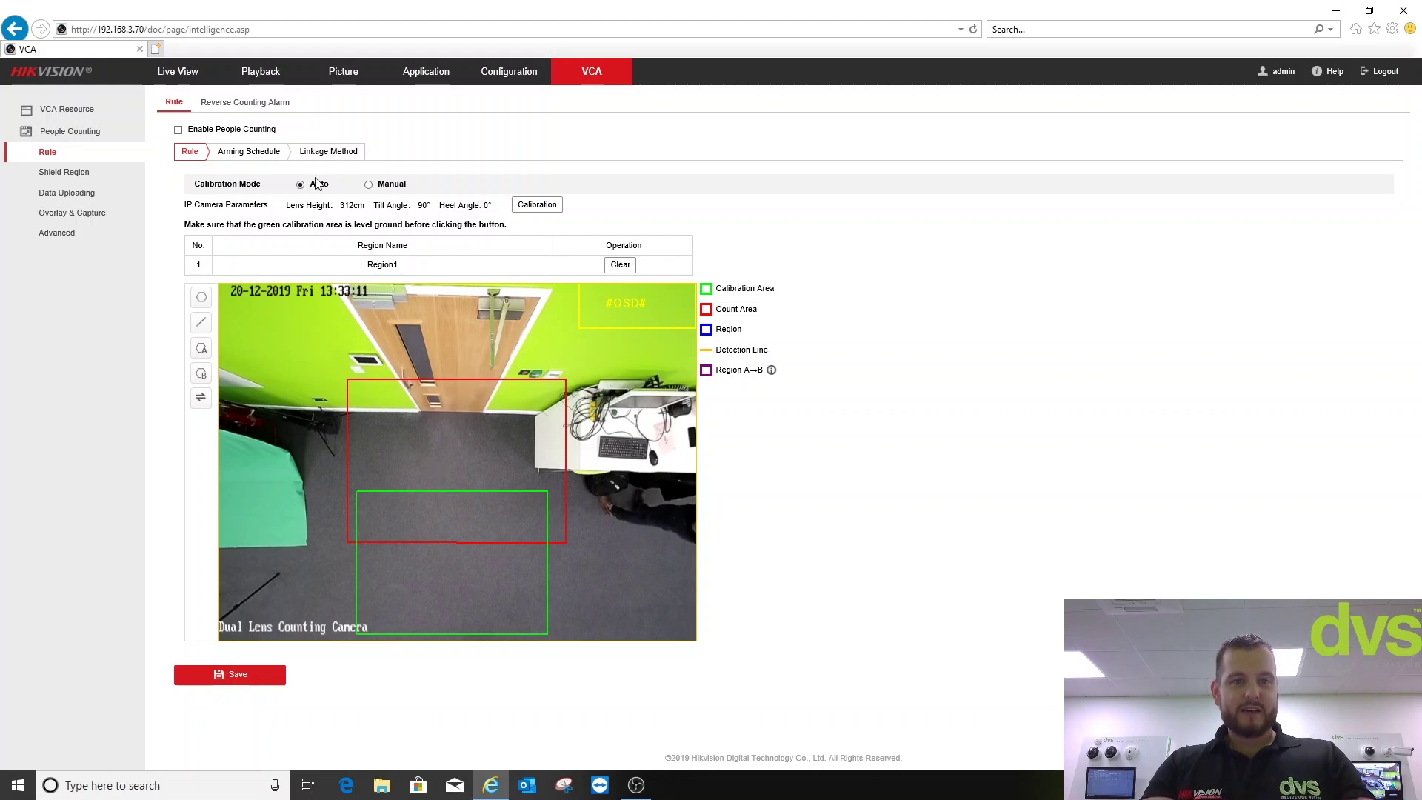
# - Move the green calibration area onto the floor and recalibrate to 298cm height, 85° tilt
pyautogui.moveTo(459, 549)
pyautogui.mouseDown()
pyautogui.moveTo(452, 445)
pyautogui.moveTo(450, 553)
pyautogui.mouseUp()
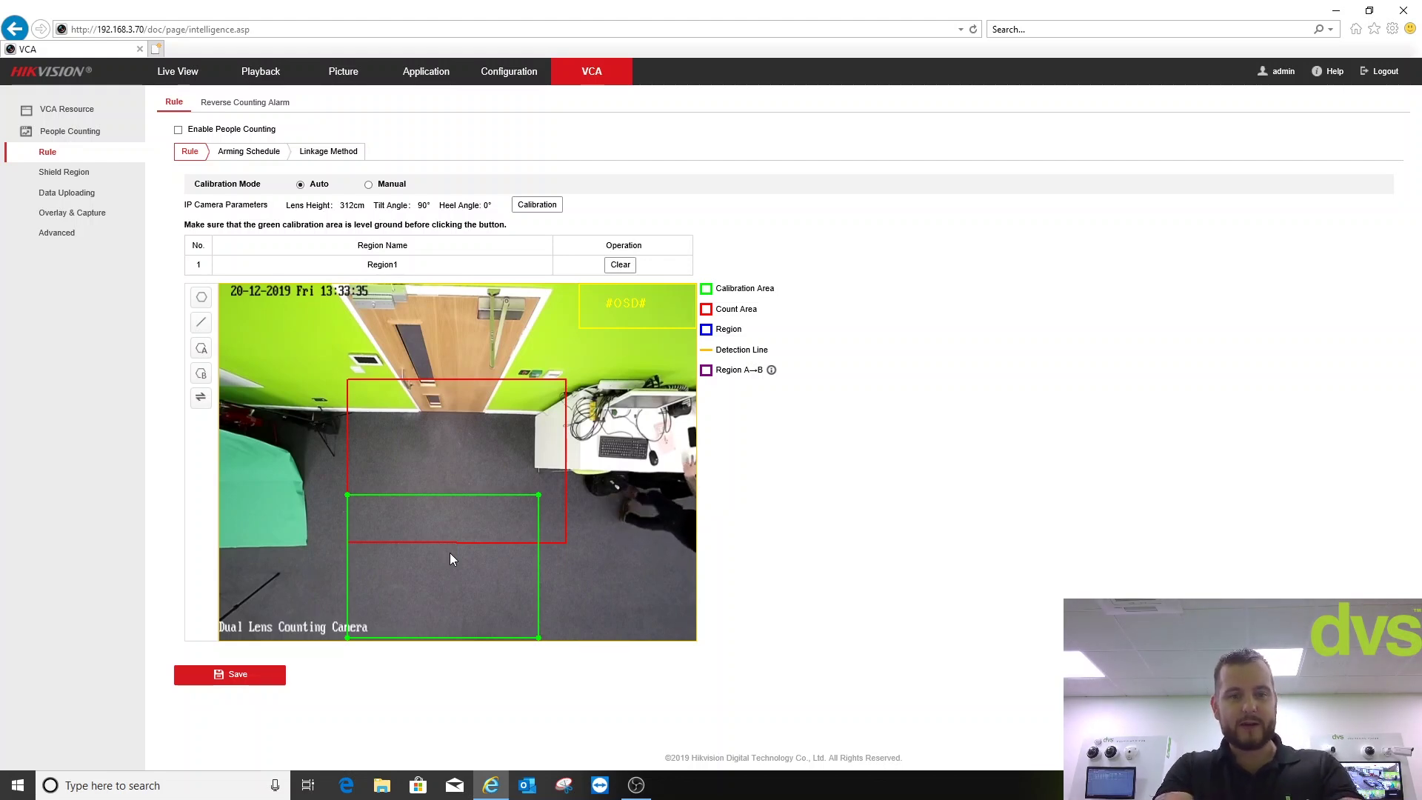
pyautogui.click(541, 206)
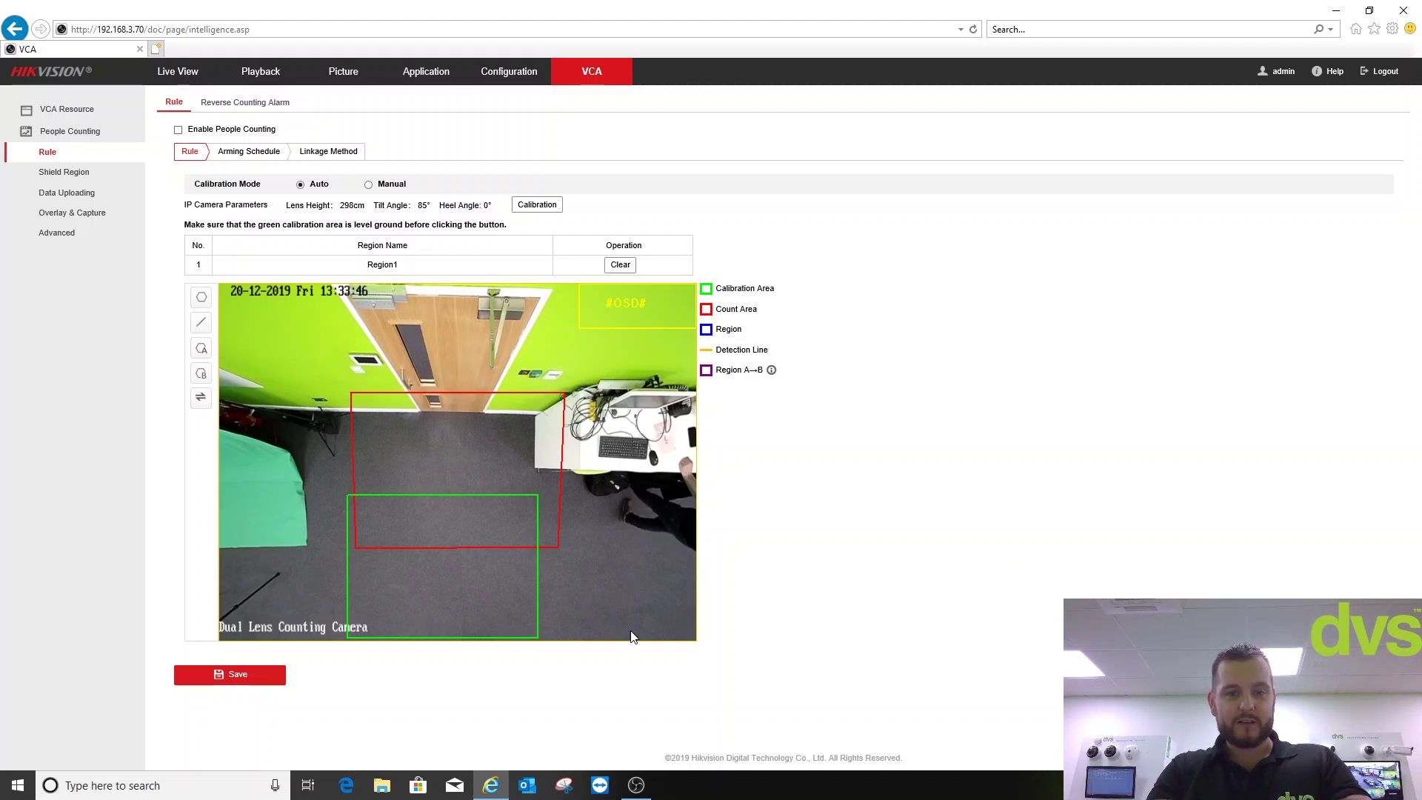
pyautogui.moveTo(511, 587); pyautogui.dragTo(470, 549)
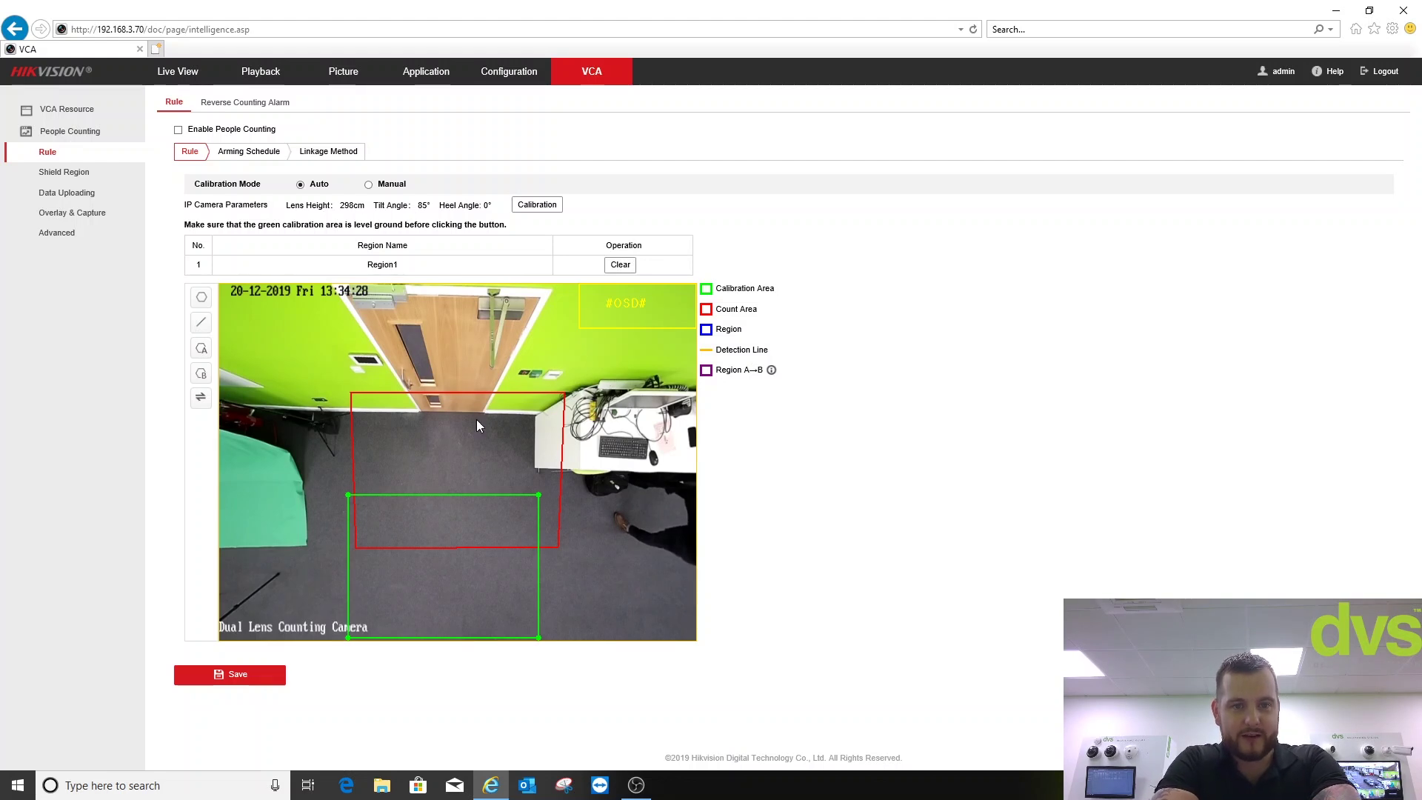
# - Draw the Region1 counting polygon inside the red count area
pyautogui.click(202, 297)
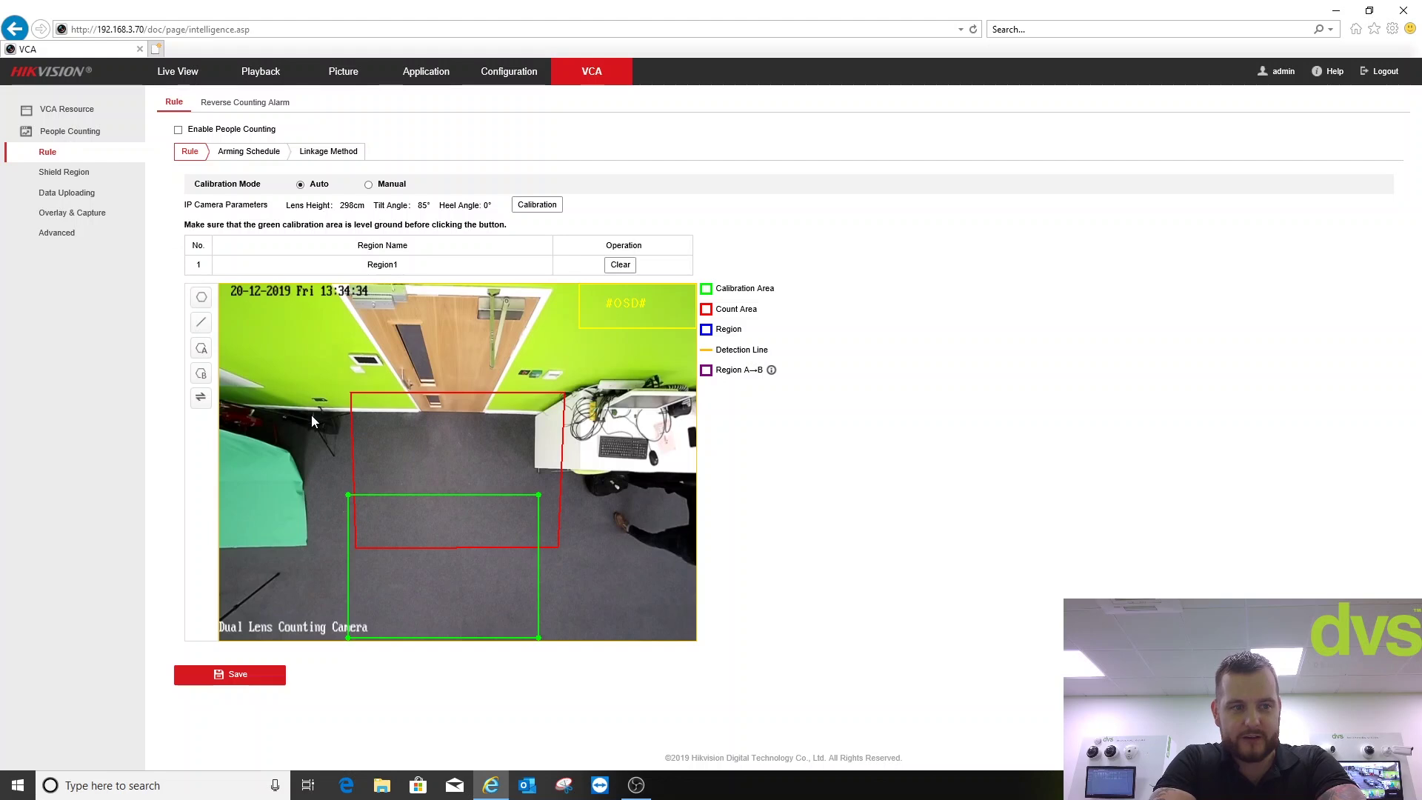
pyautogui.click(355, 394)
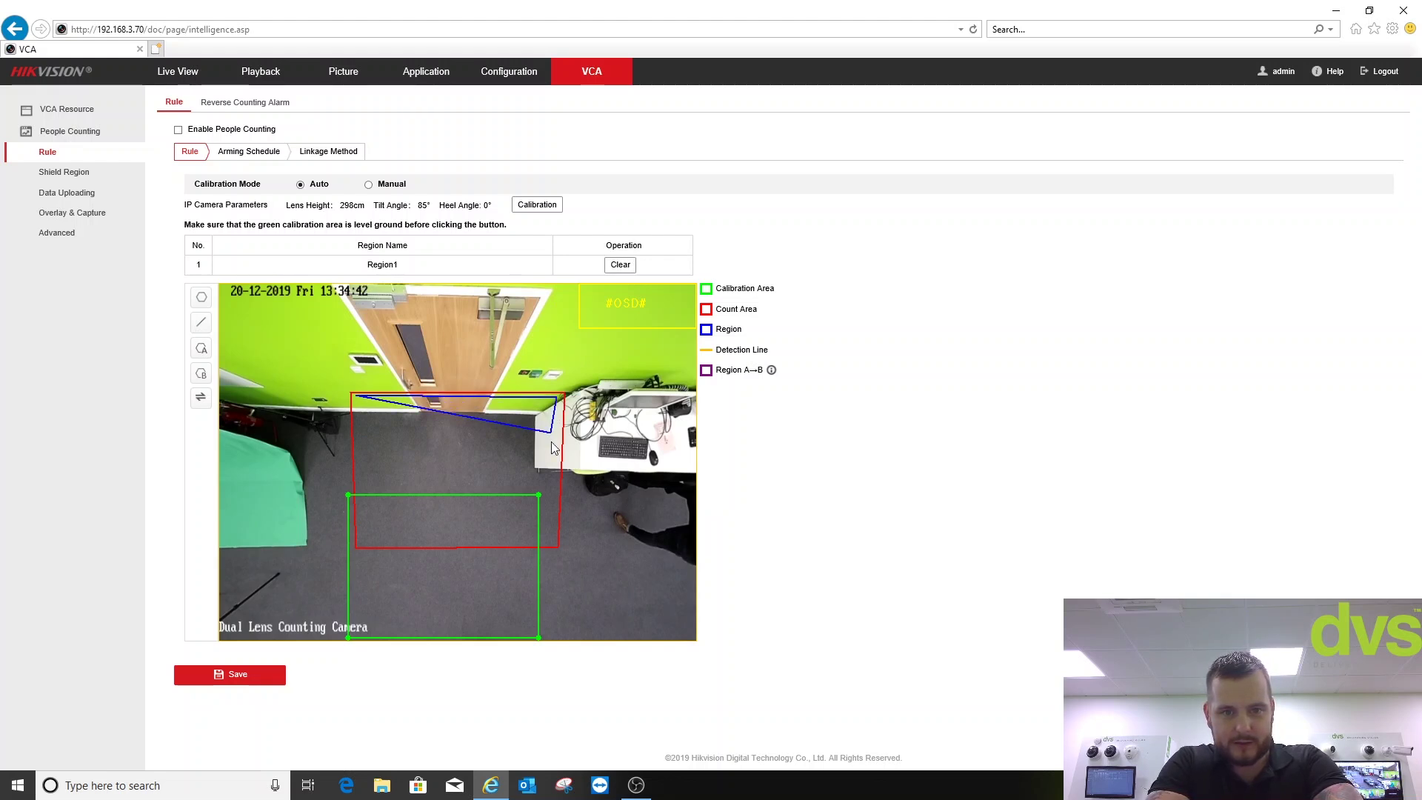
pyautogui.click(553, 539)
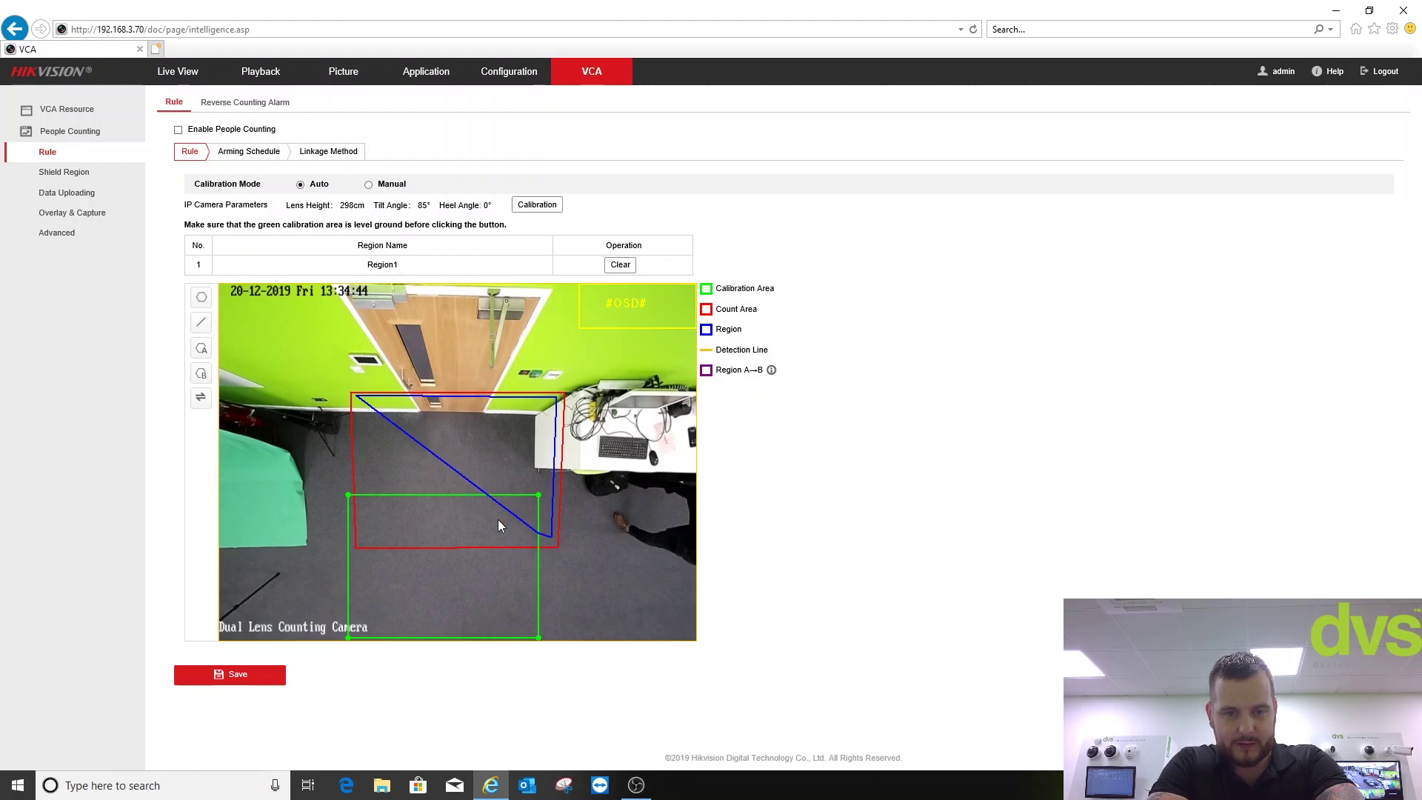
pyautogui.click(361, 542)
pyautogui.rightClick(361, 542)
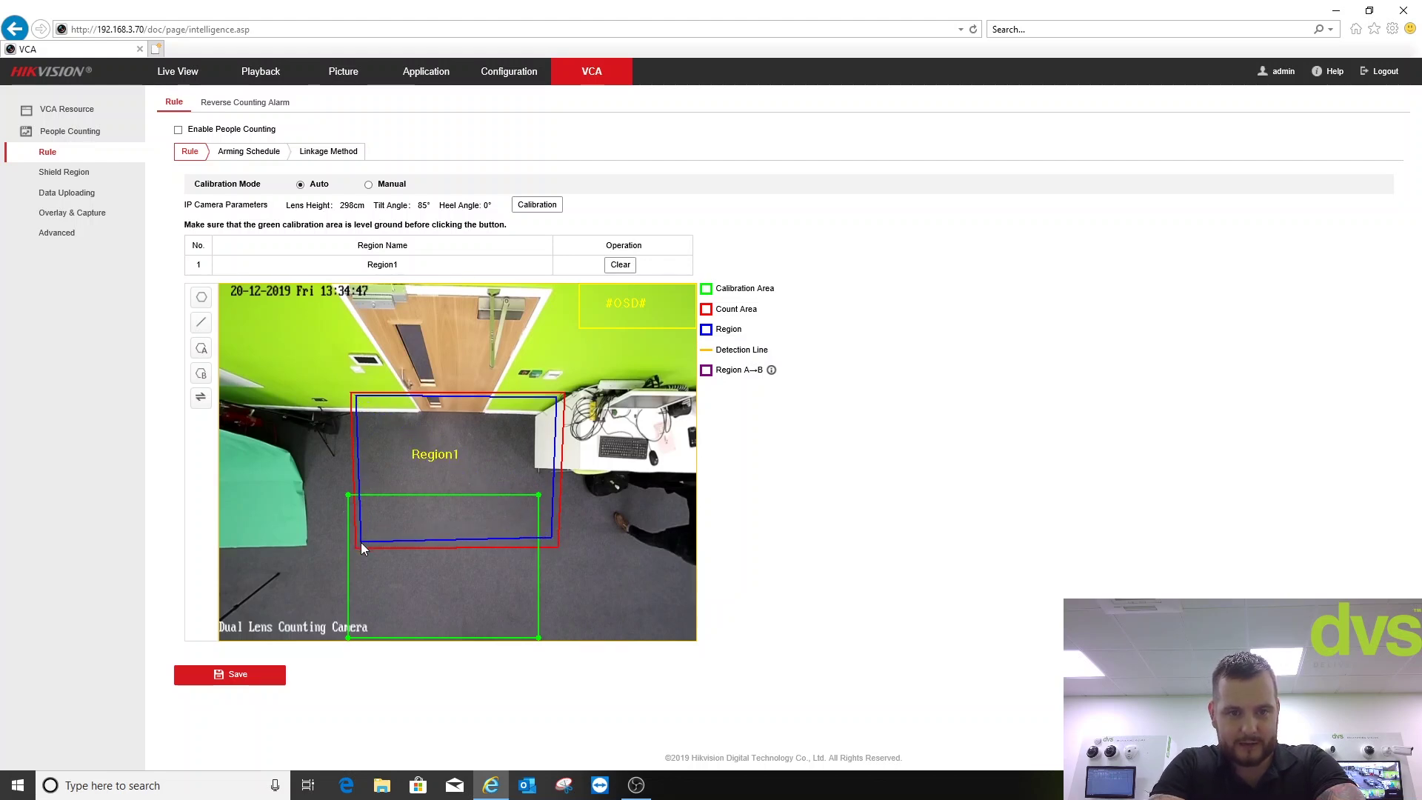
pyautogui.click(201, 326)
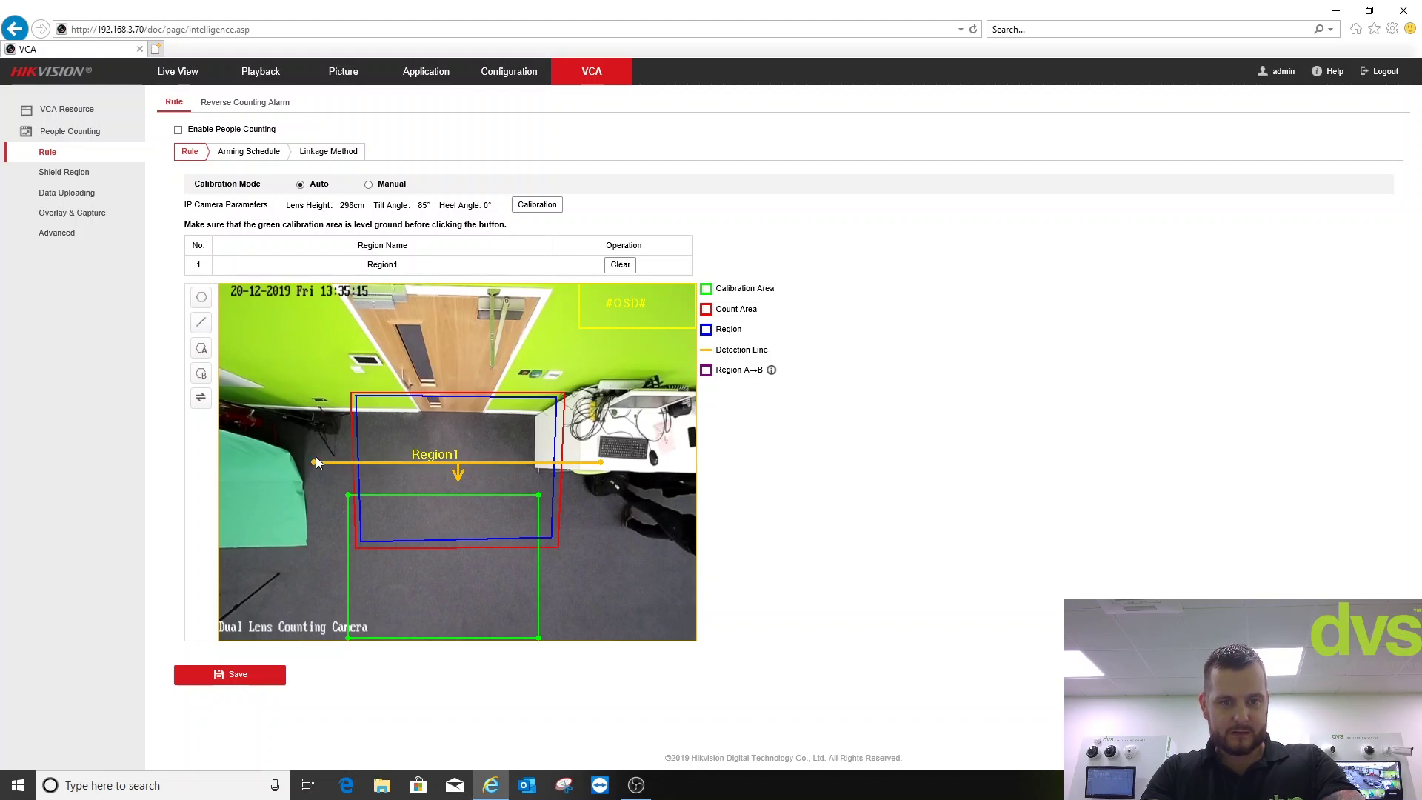
pyautogui.moveTo(312, 463); pyautogui.dragTo(362, 464)
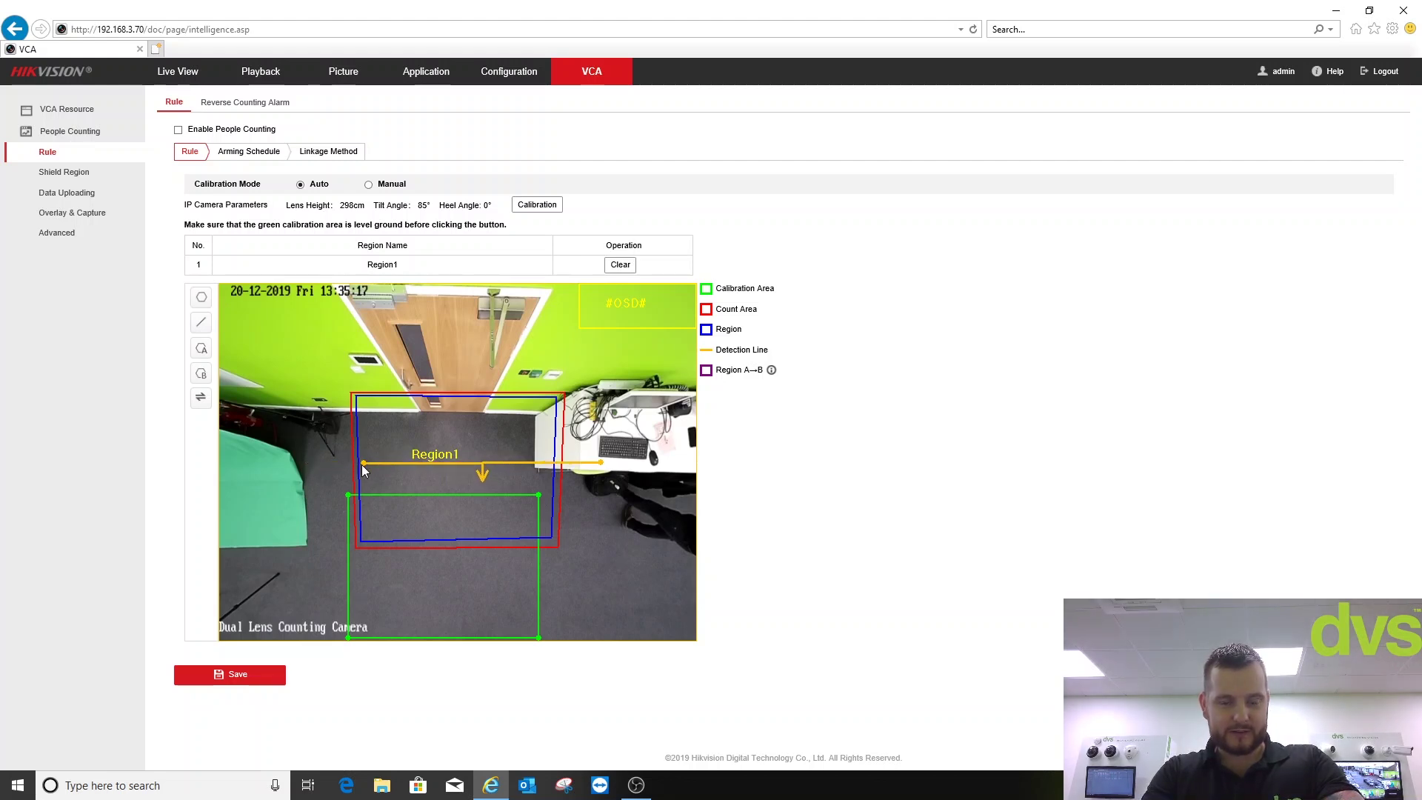
pyautogui.moveTo(603, 465); pyautogui.dragTo(549, 464)
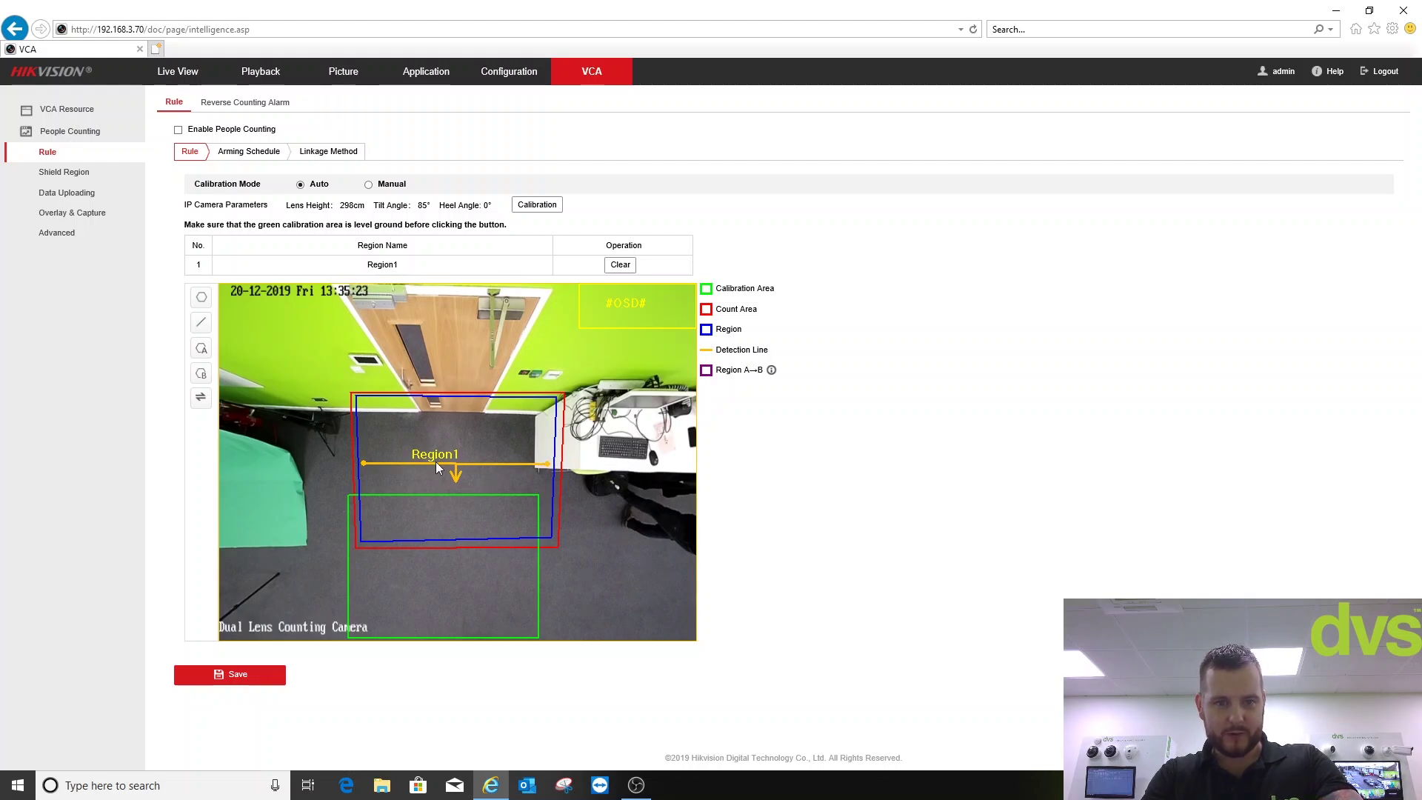
pyautogui.moveTo(436, 463); pyautogui.dragTo(434, 479)
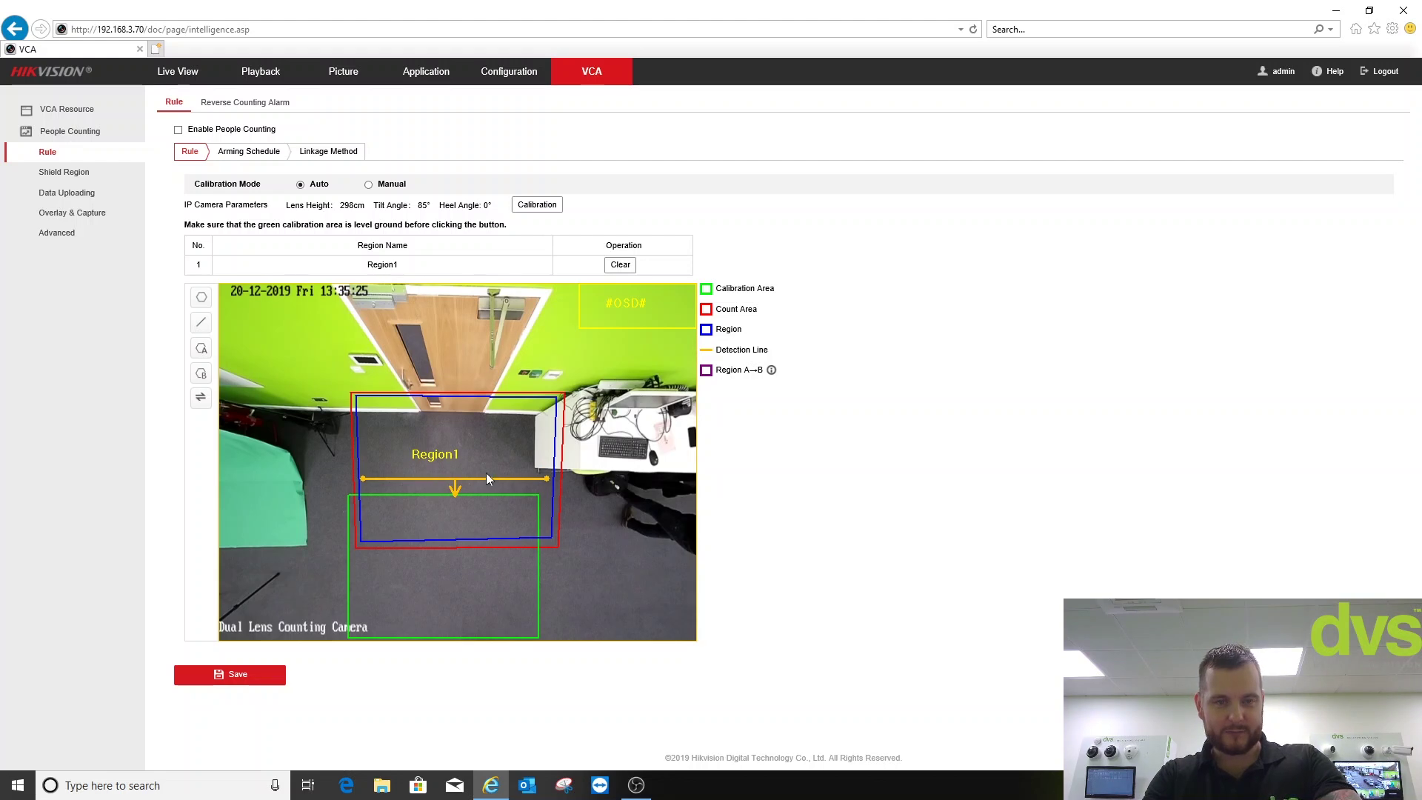
pyautogui.click(201, 406)
pyautogui.click(201, 406)
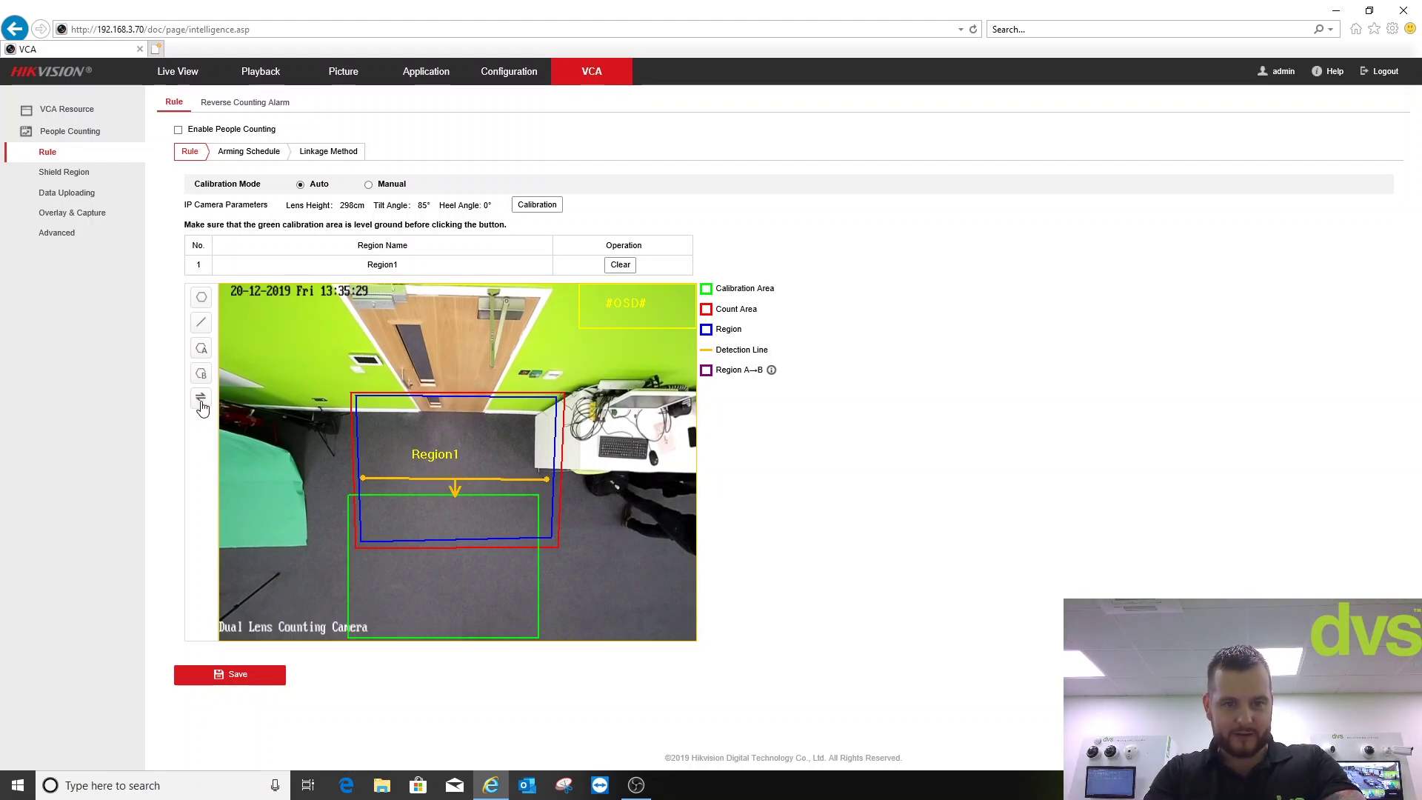
pyautogui.click(201, 406)
pyautogui.click(201, 406)
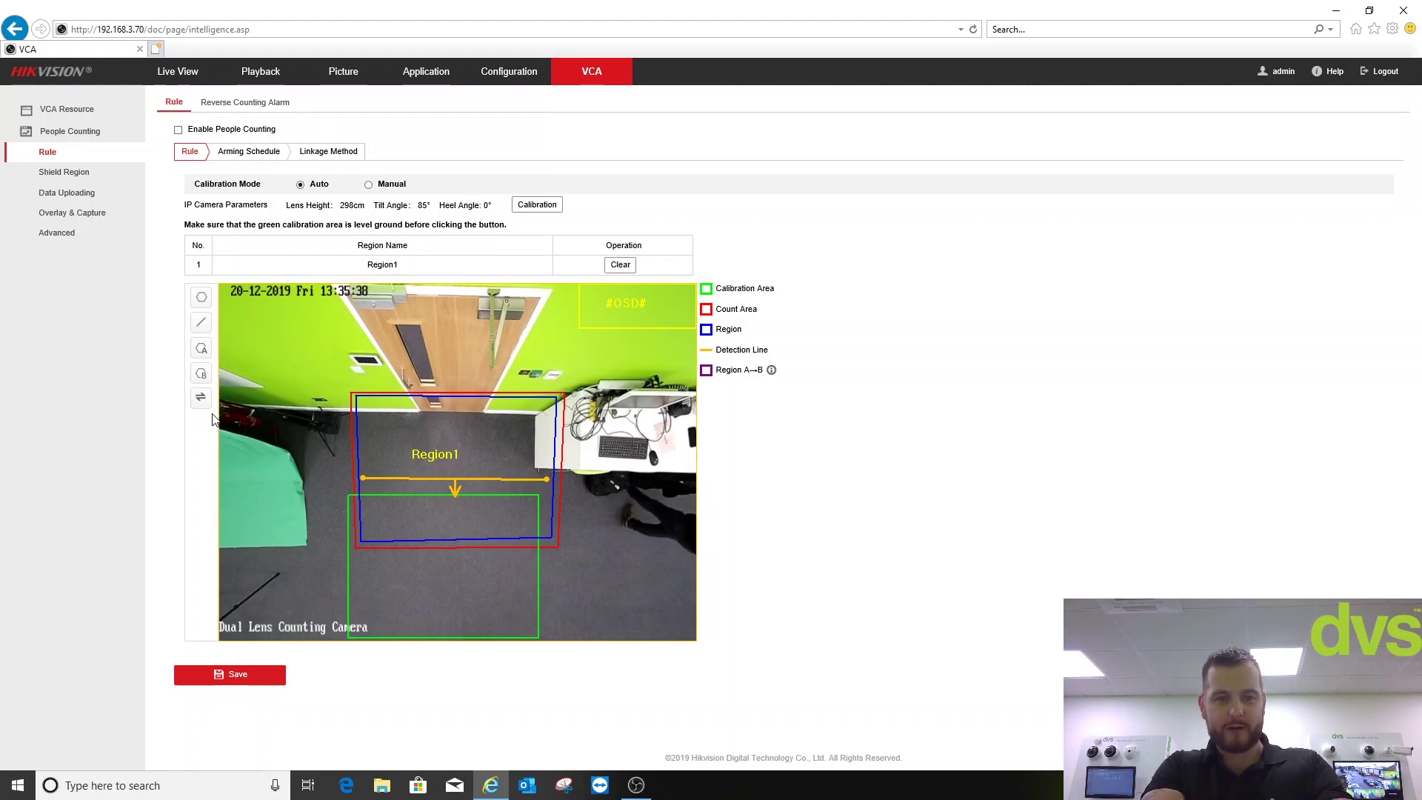
# - Enable People Counting and save the rule so Enter:0 and Leave:0 counters appear
pyautogui.click(219, 680)
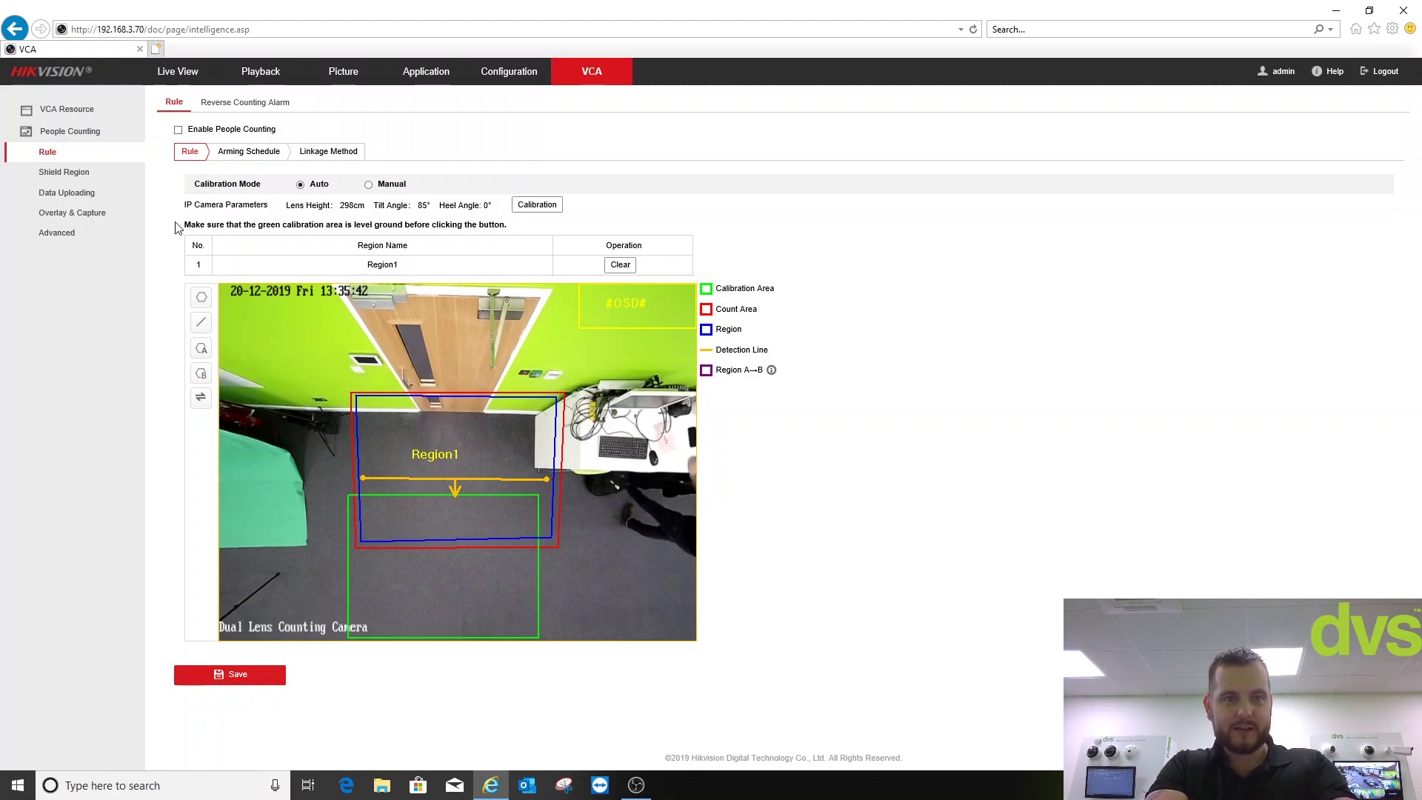
pyautogui.click(178, 132)
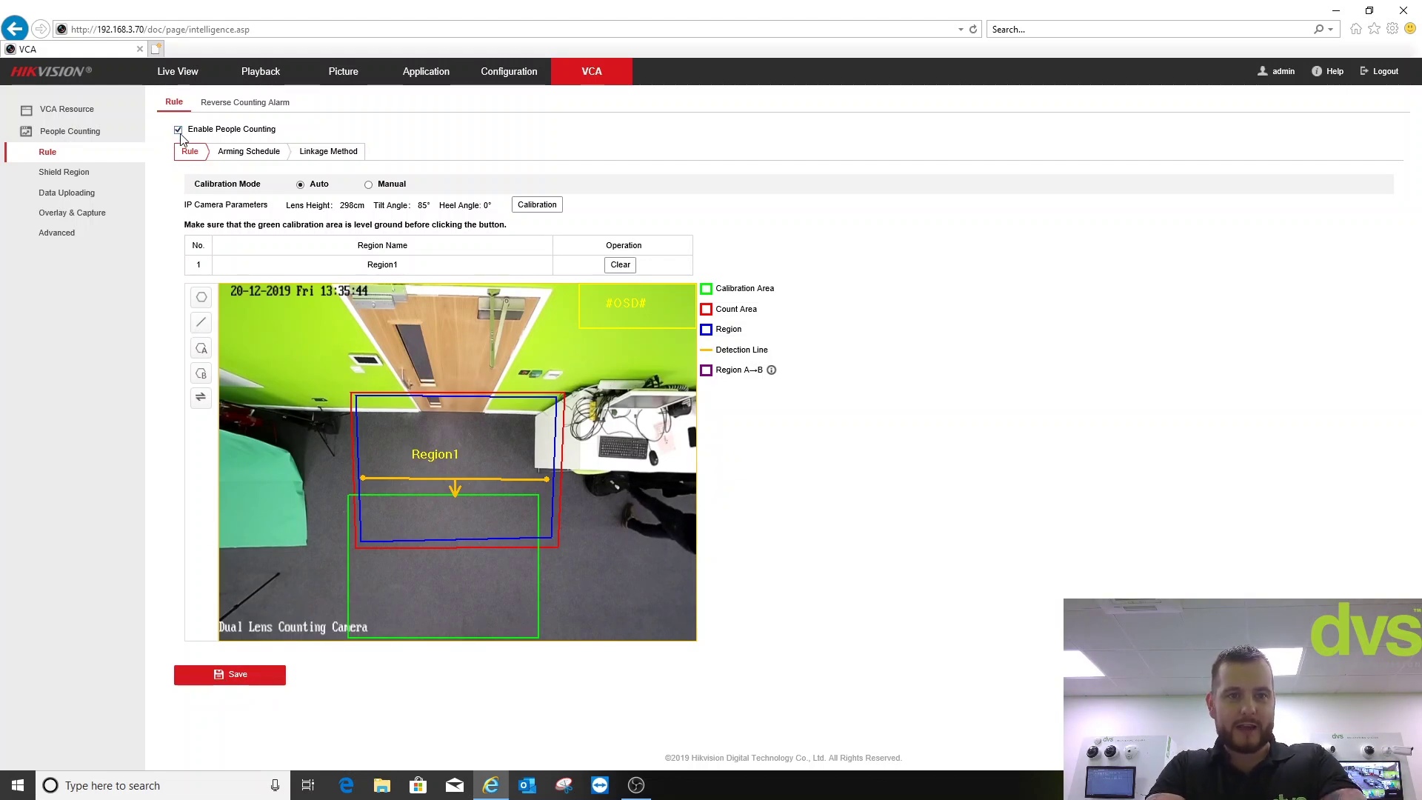
pyautogui.click(228, 674)
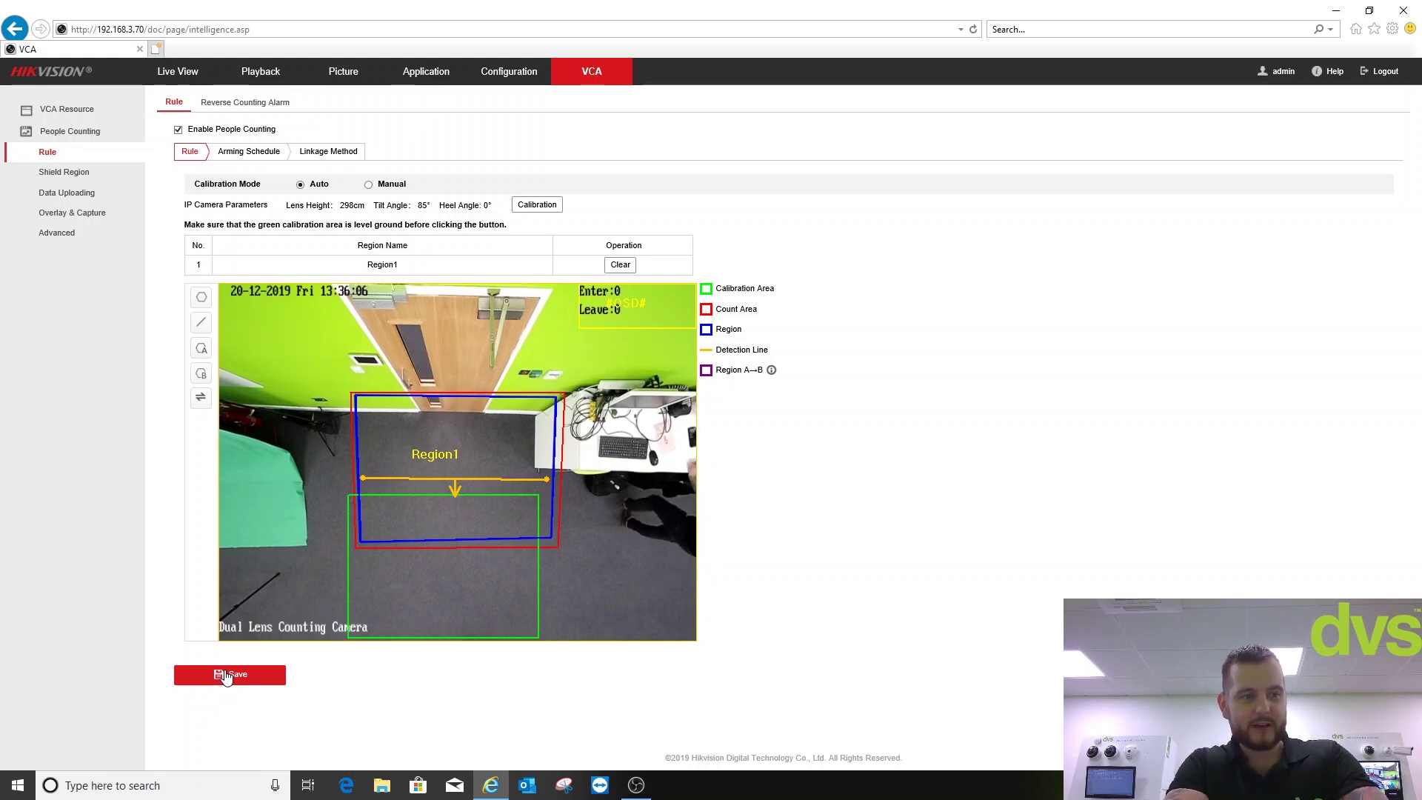
# - Check the Arming Schedule, Linkage Method and Reverse Counting Alarm tabs, then open Shield Region
pyautogui.click(249, 152)
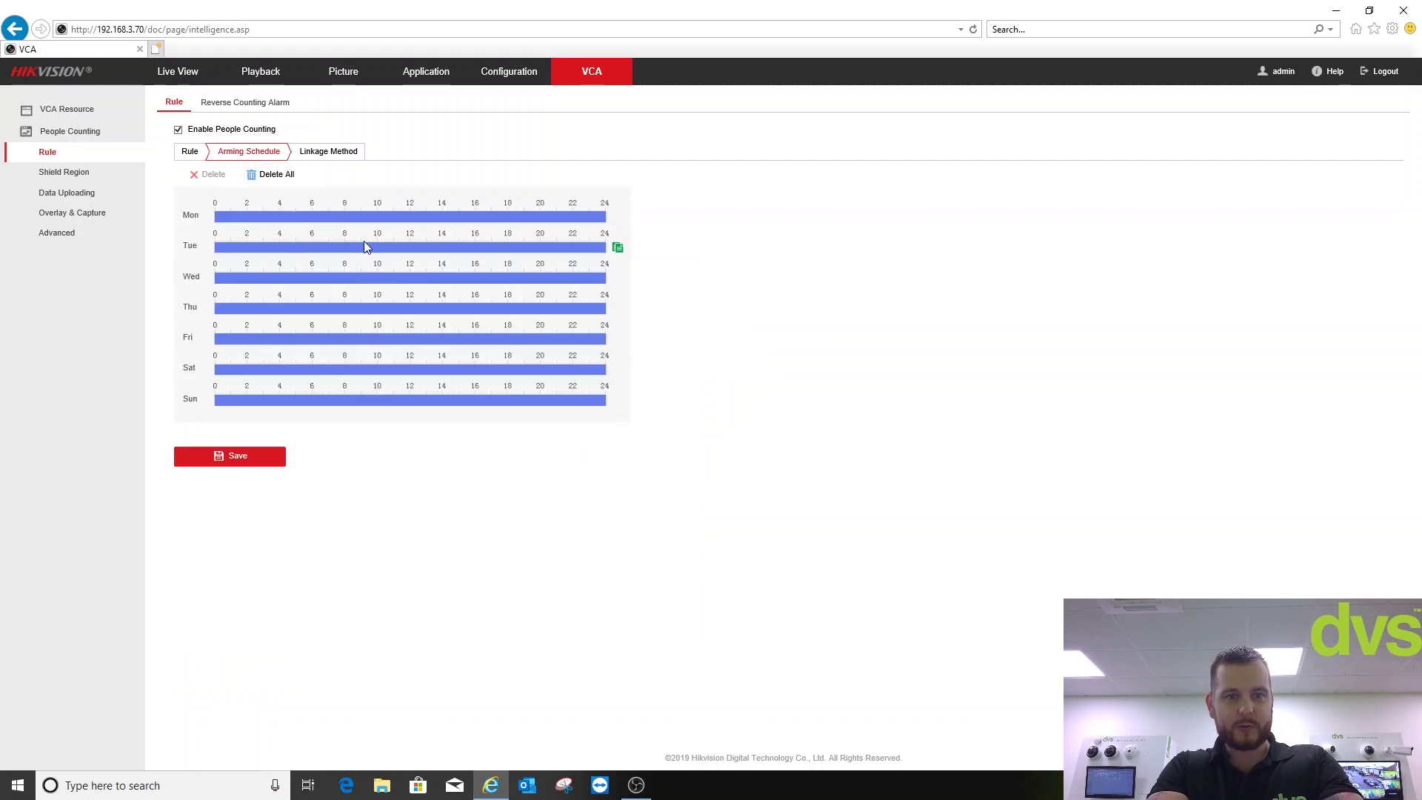
pyautogui.click(339, 153)
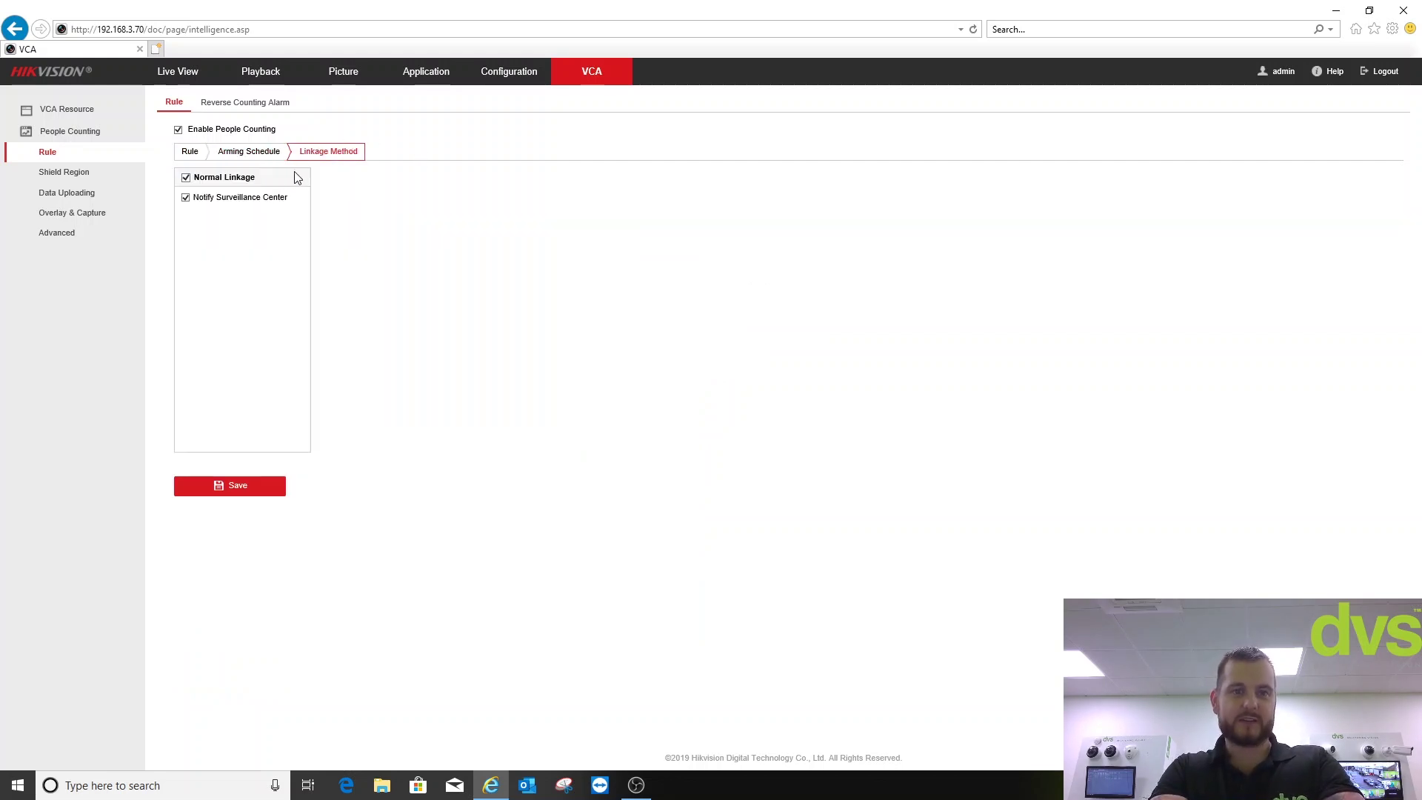
pyautogui.click(214, 107)
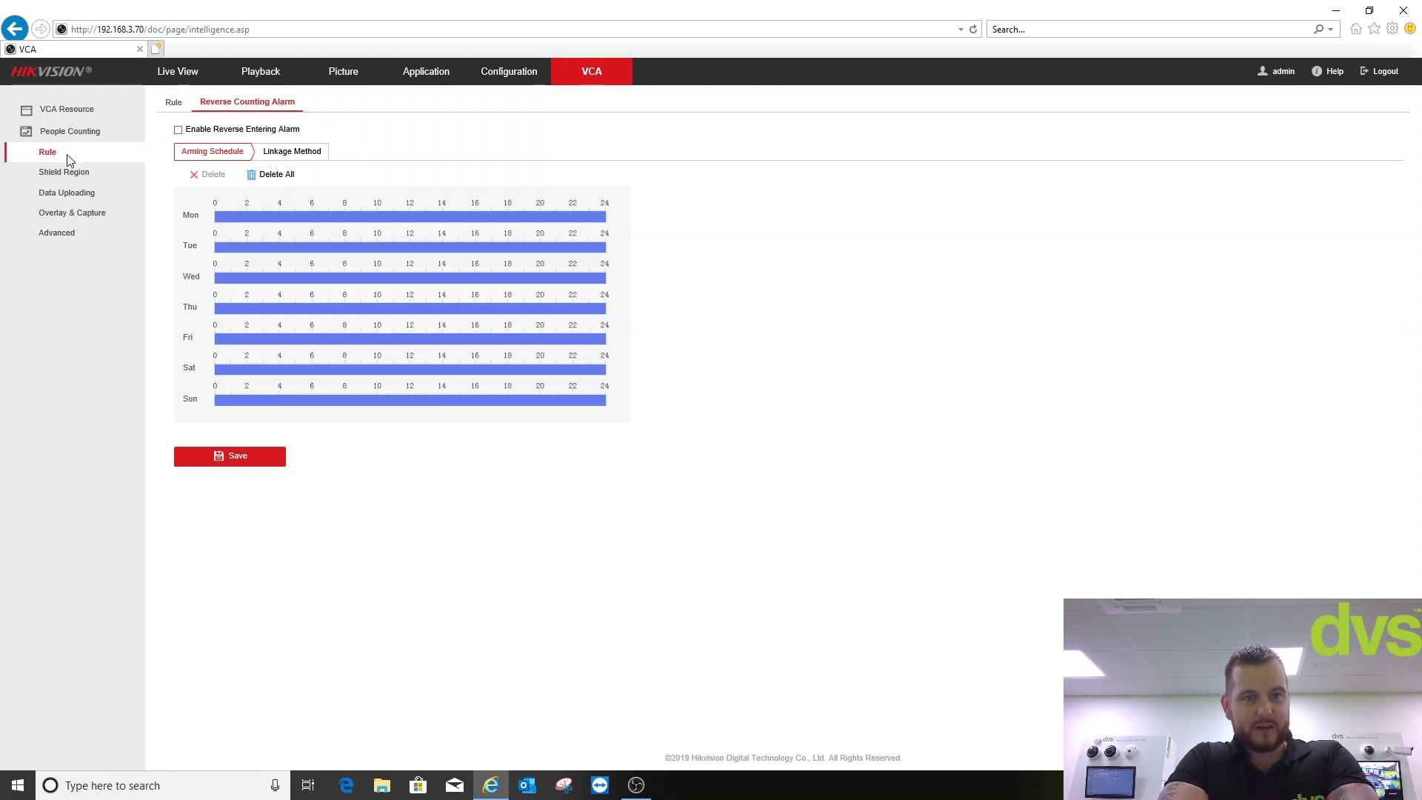
pyautogui.click(64, 173)
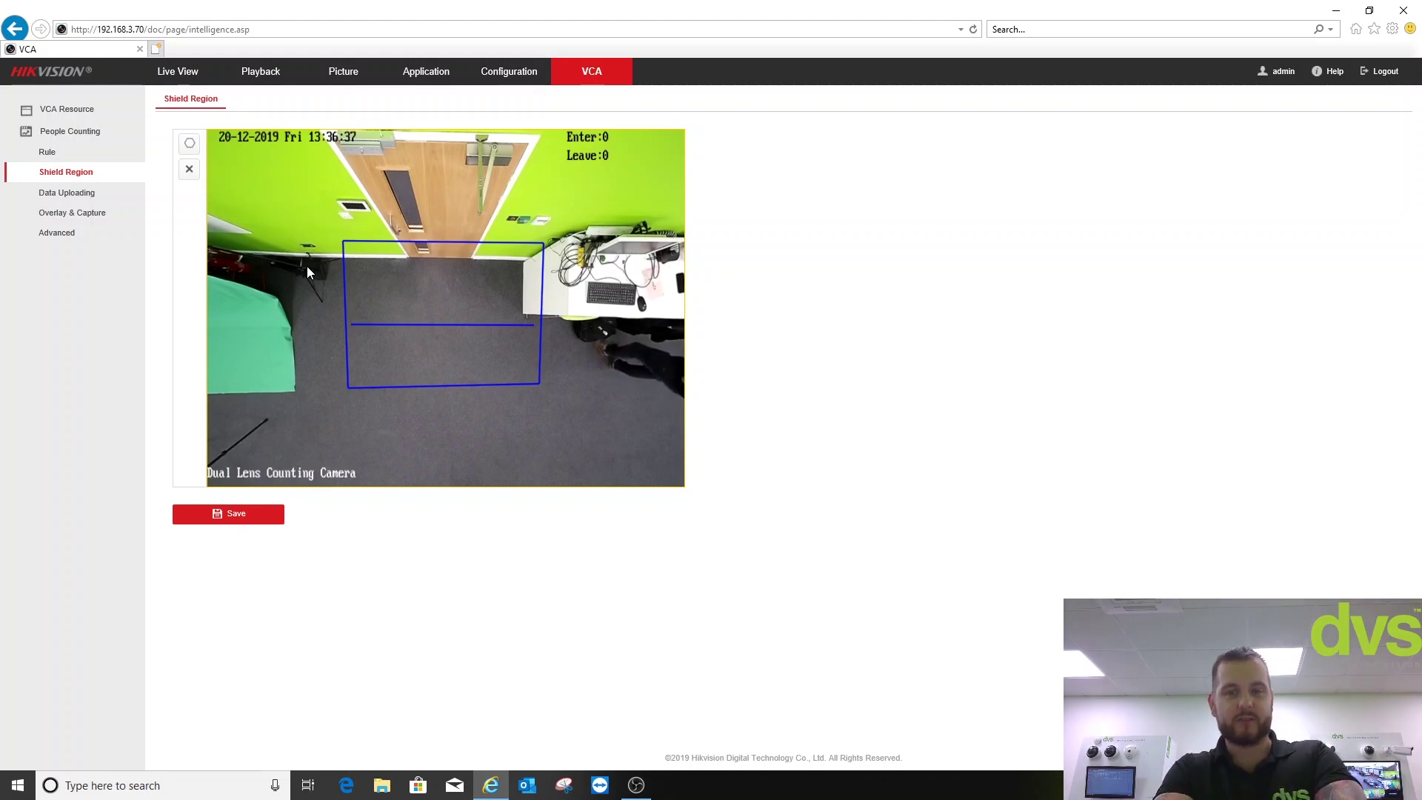
# - Set the Data Uploading statistics cycle to 1minute(s) and save the upload settings
pyautogui.click(45, 194)
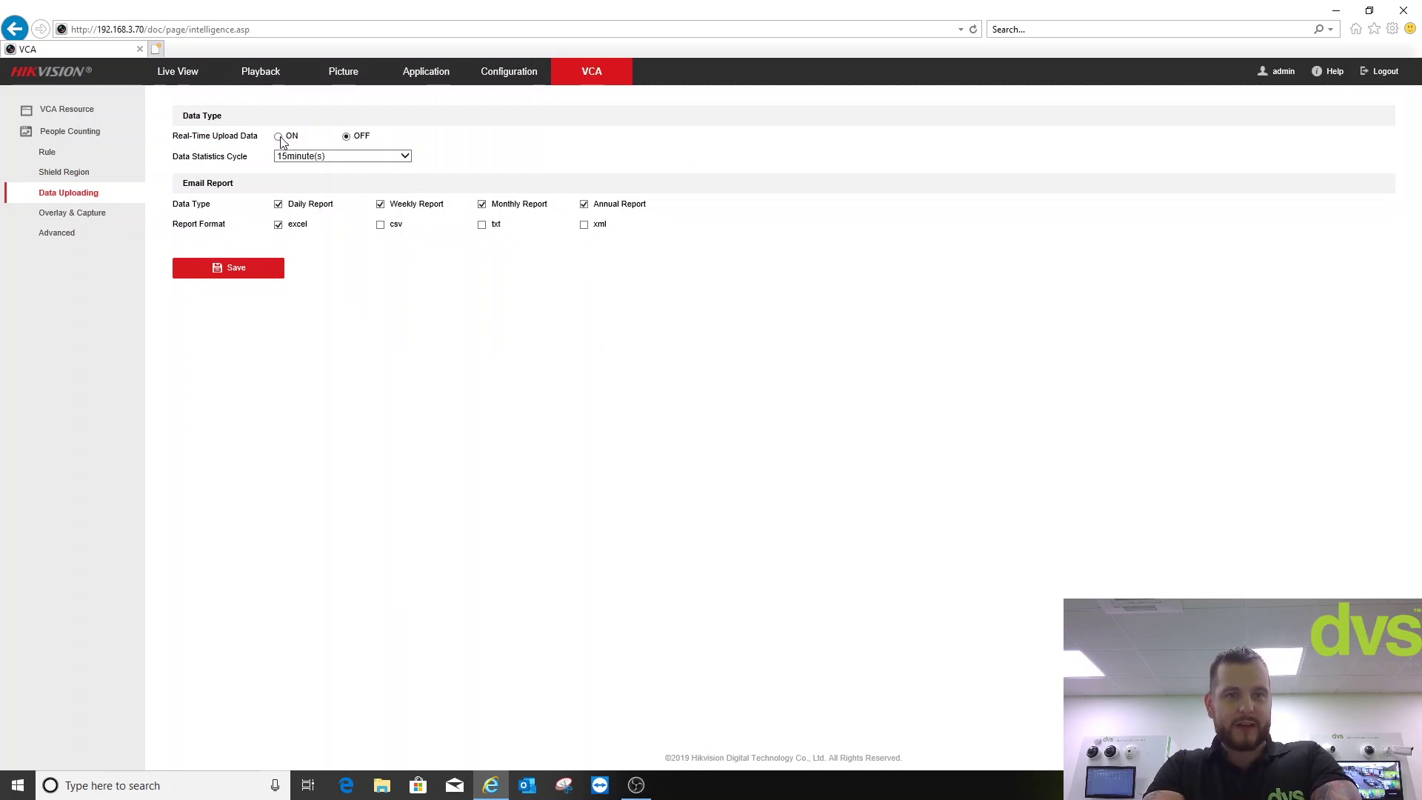
pyautogui.click(290, 156)
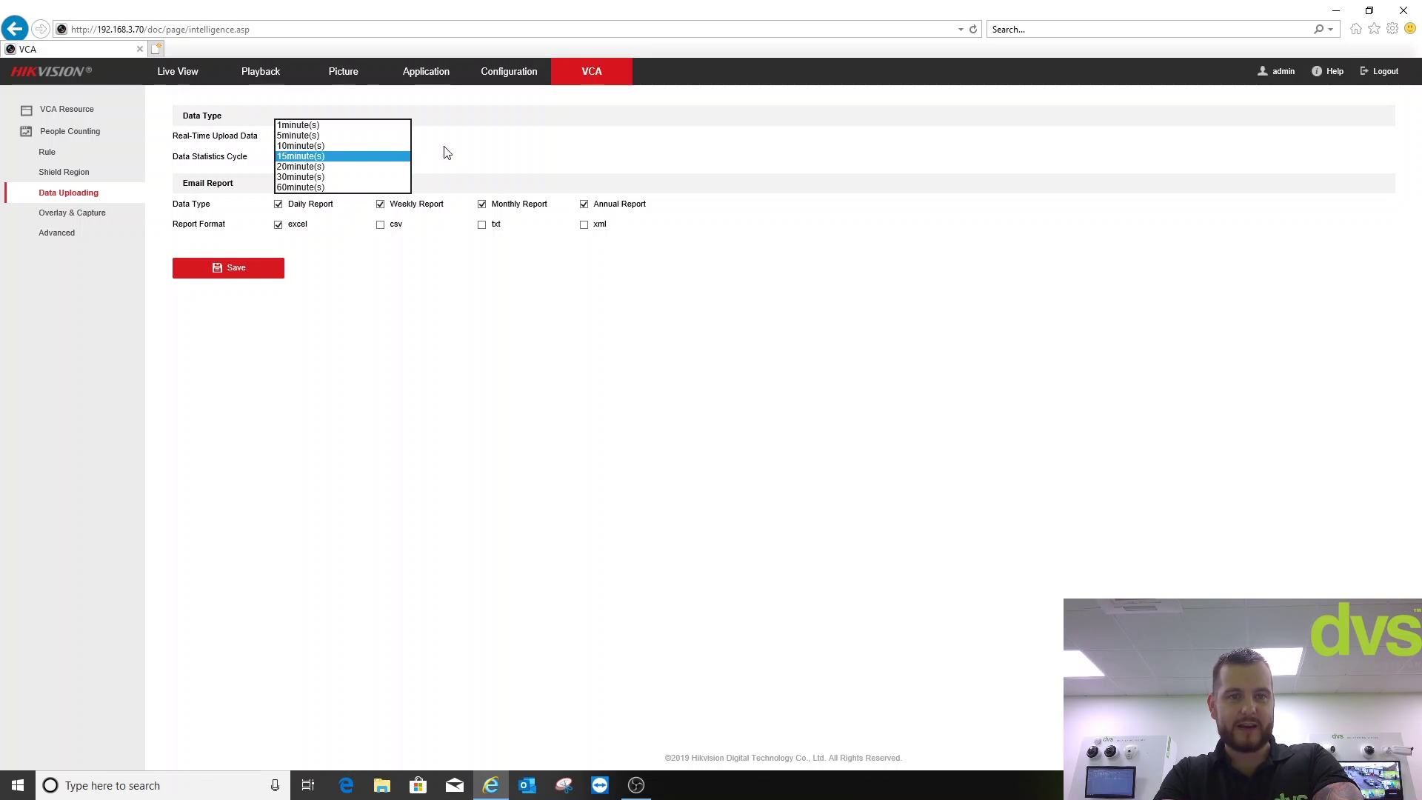
pyautogui.click(337, 125)
pyautogui.click(240, 269)
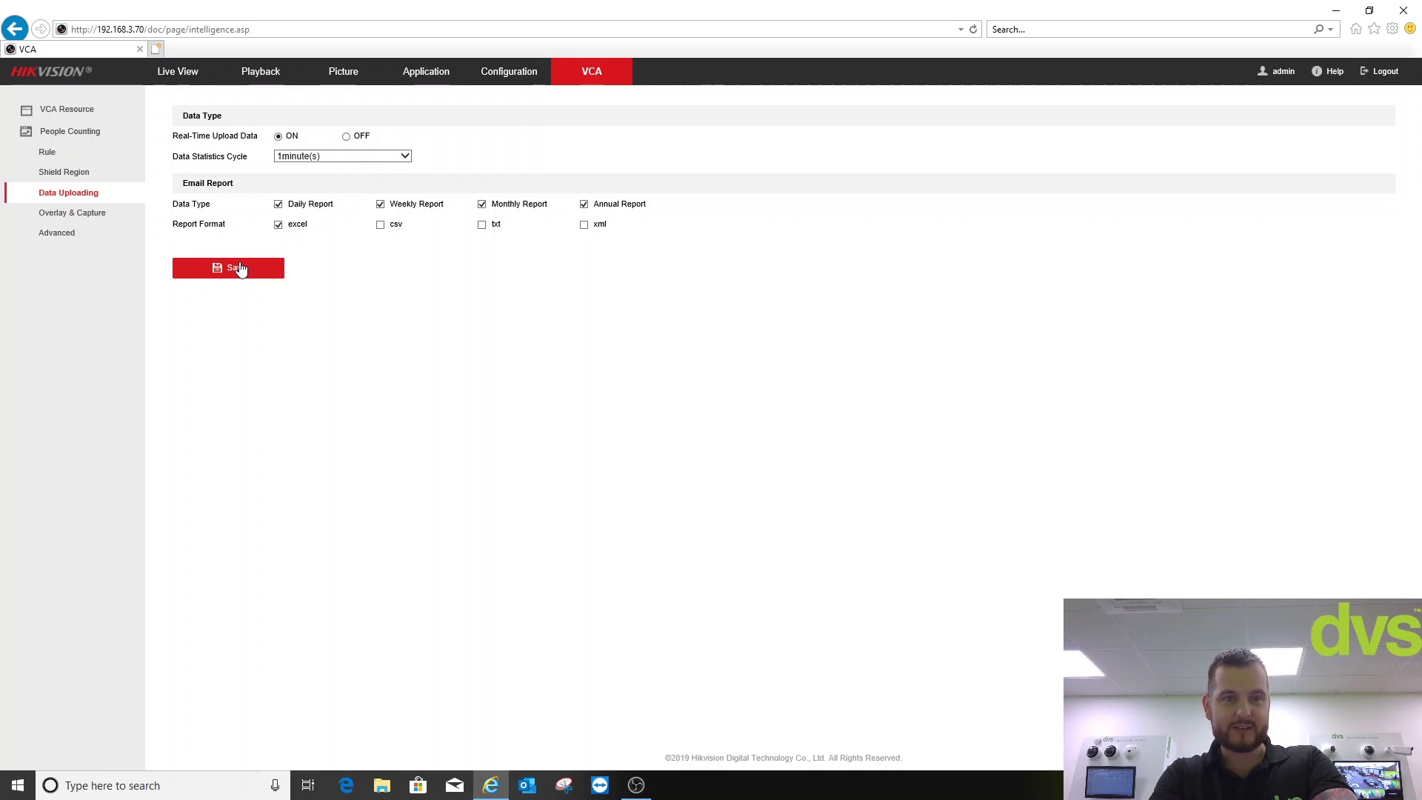
pyautogui.click(341, 156)
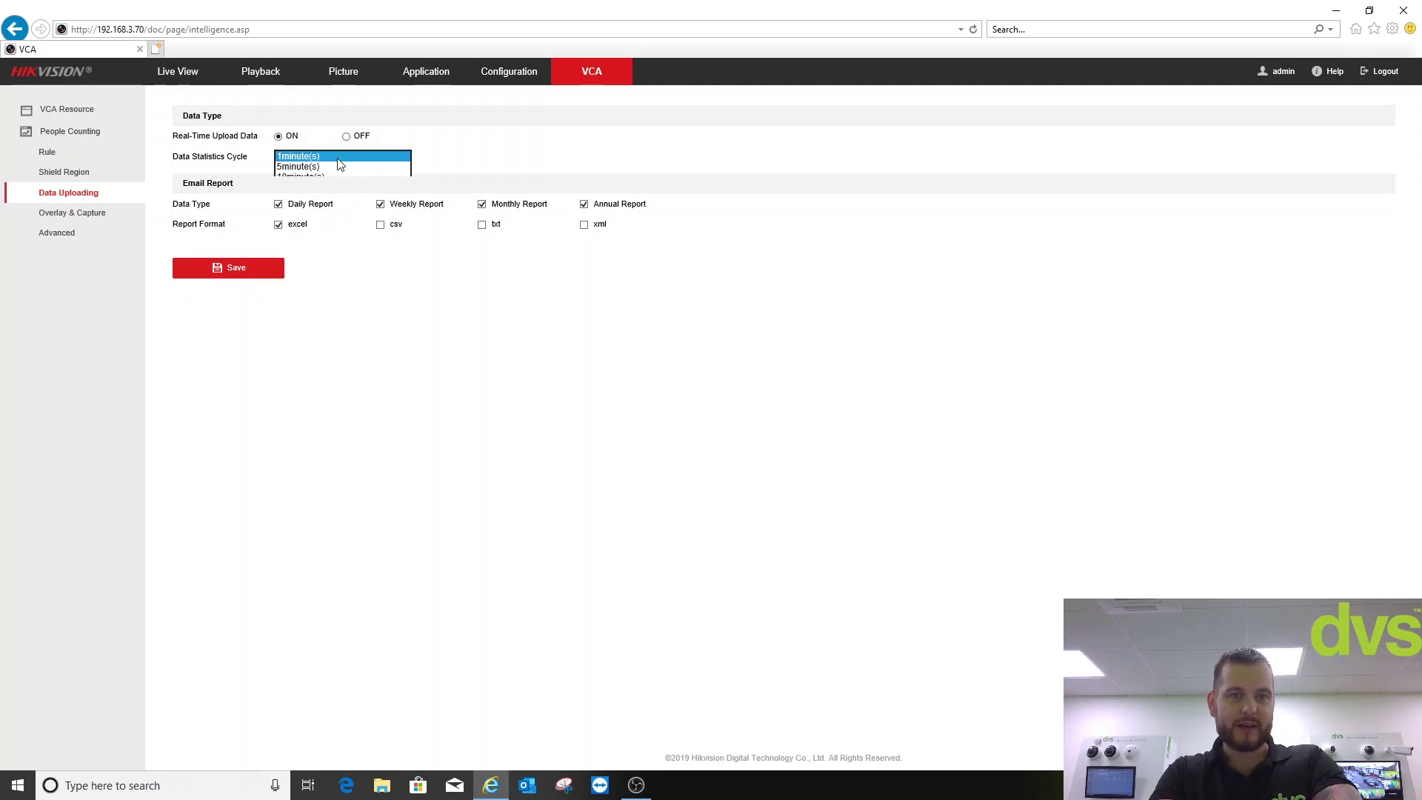
pyautogui.click(464, 449)
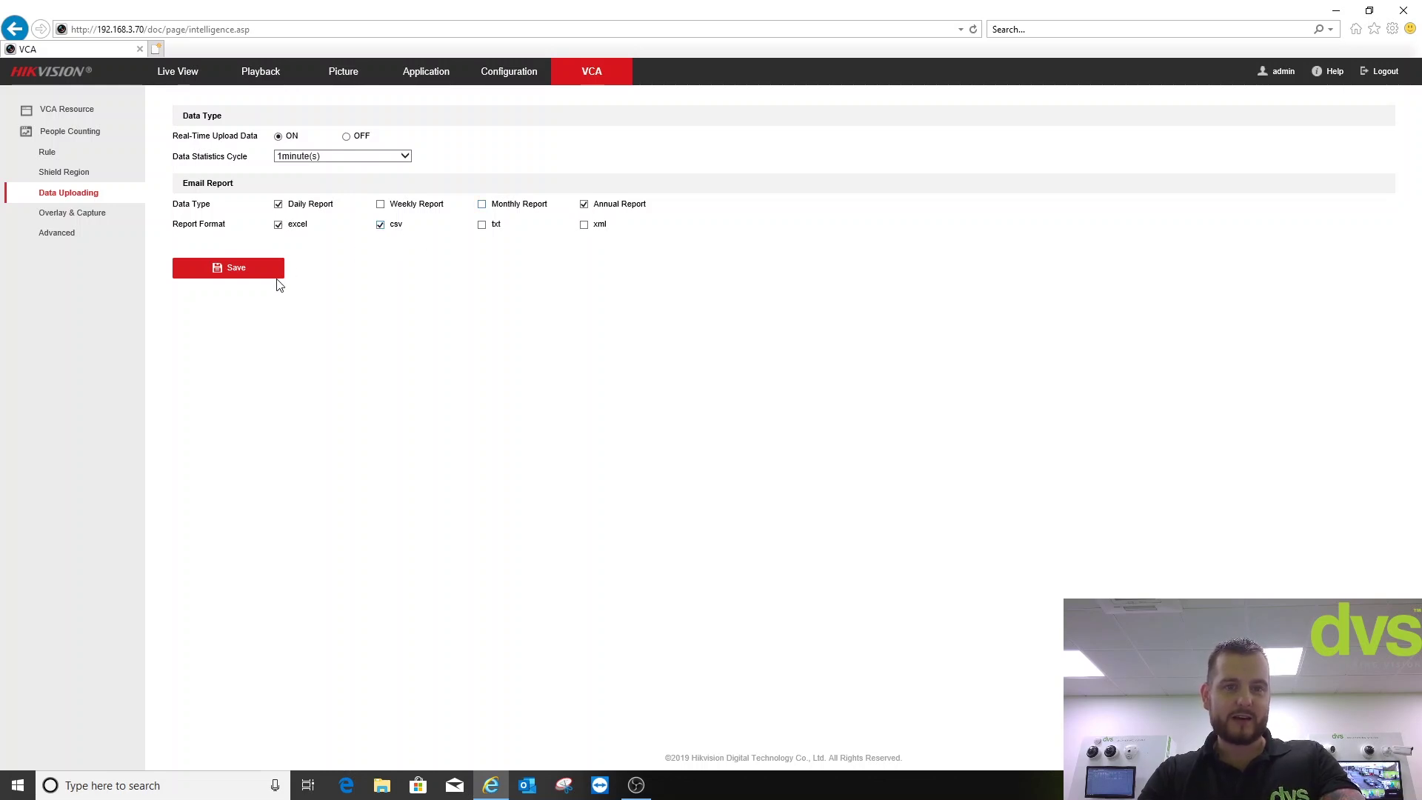
pyautogui.click(104, 215)
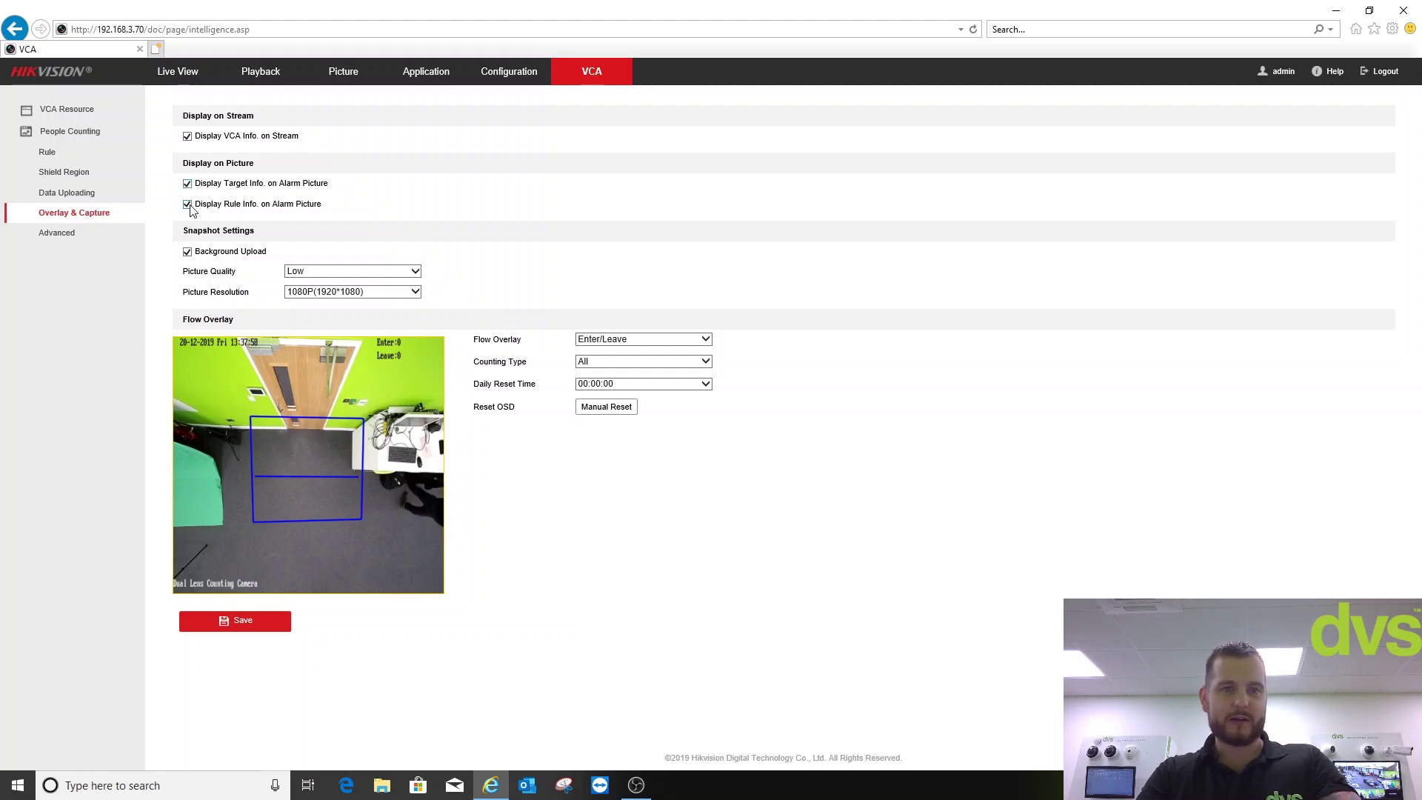
# - Set snapshot quality to High, keep Enter/Leave overlay and 00:00:00 daily reset, and save
pyautogui.click(315, 271)
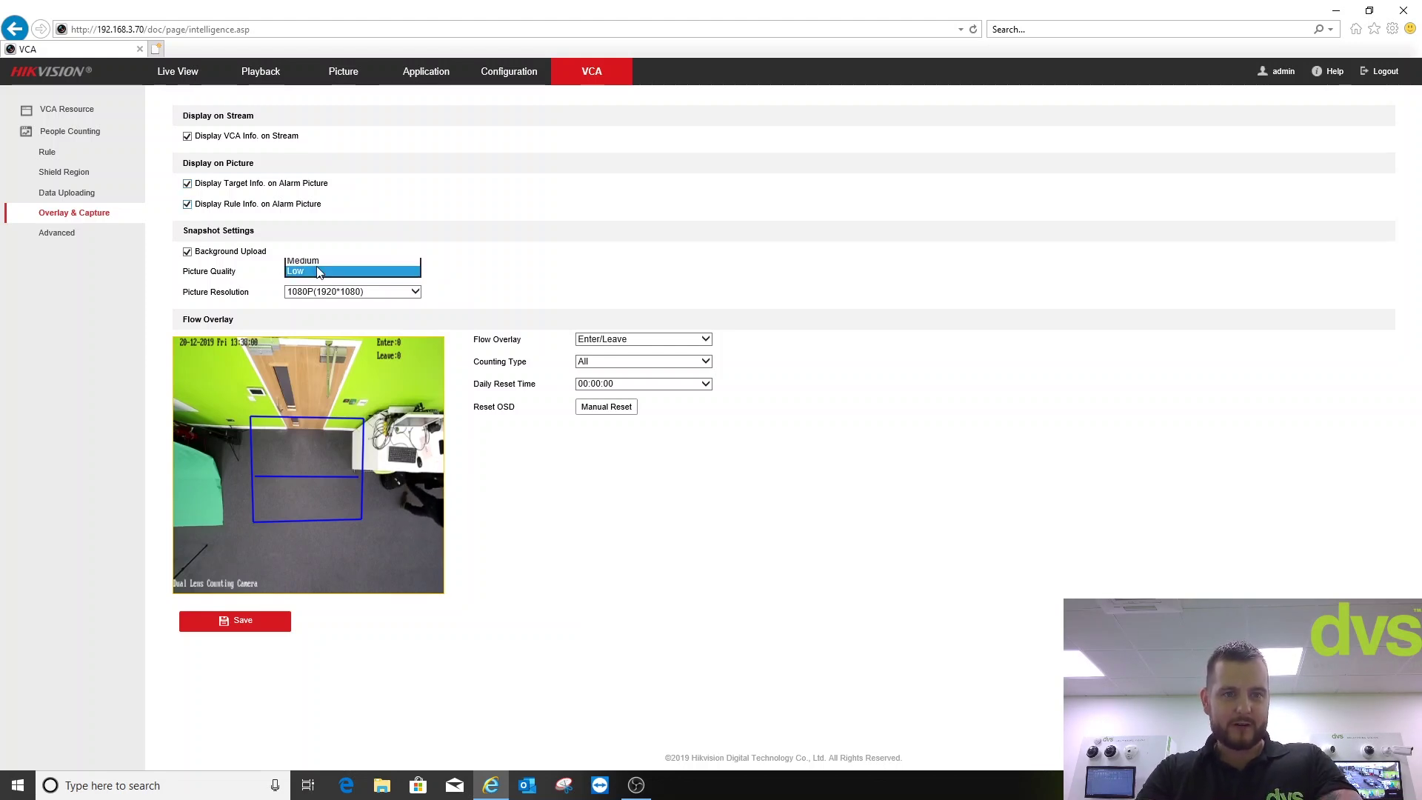
pyautogui.click(310, 252)
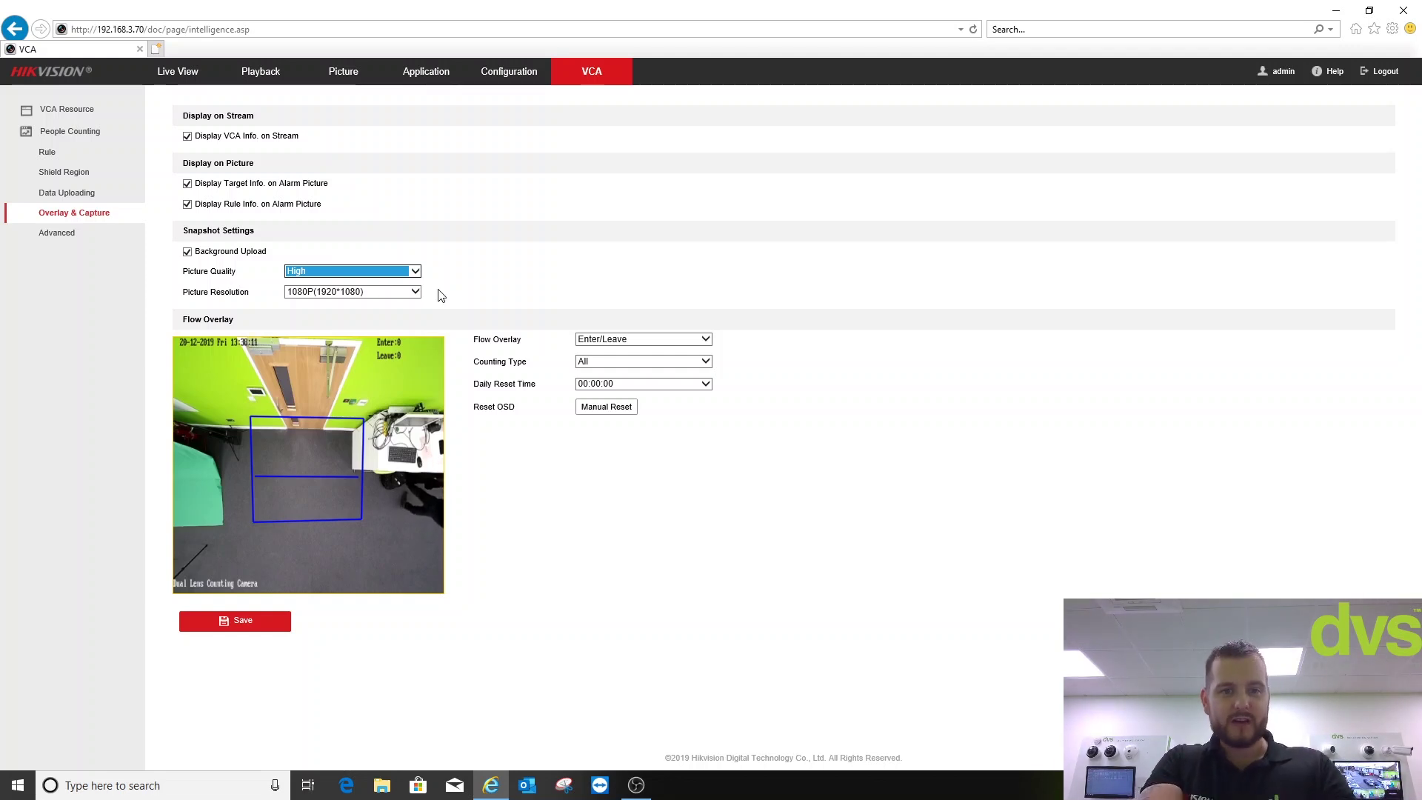
pyautogui.click(637, 345)
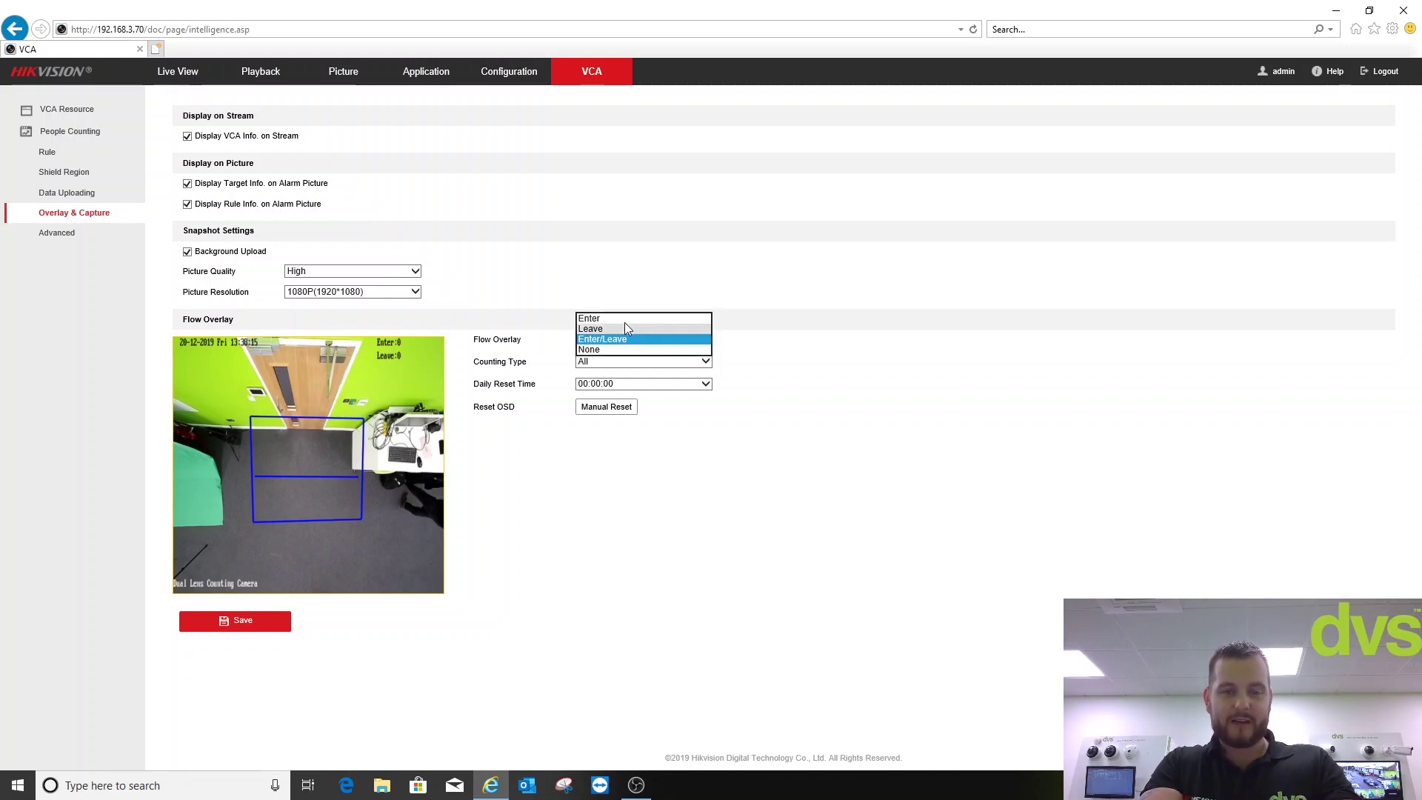
pyautogui.click(761, 315)
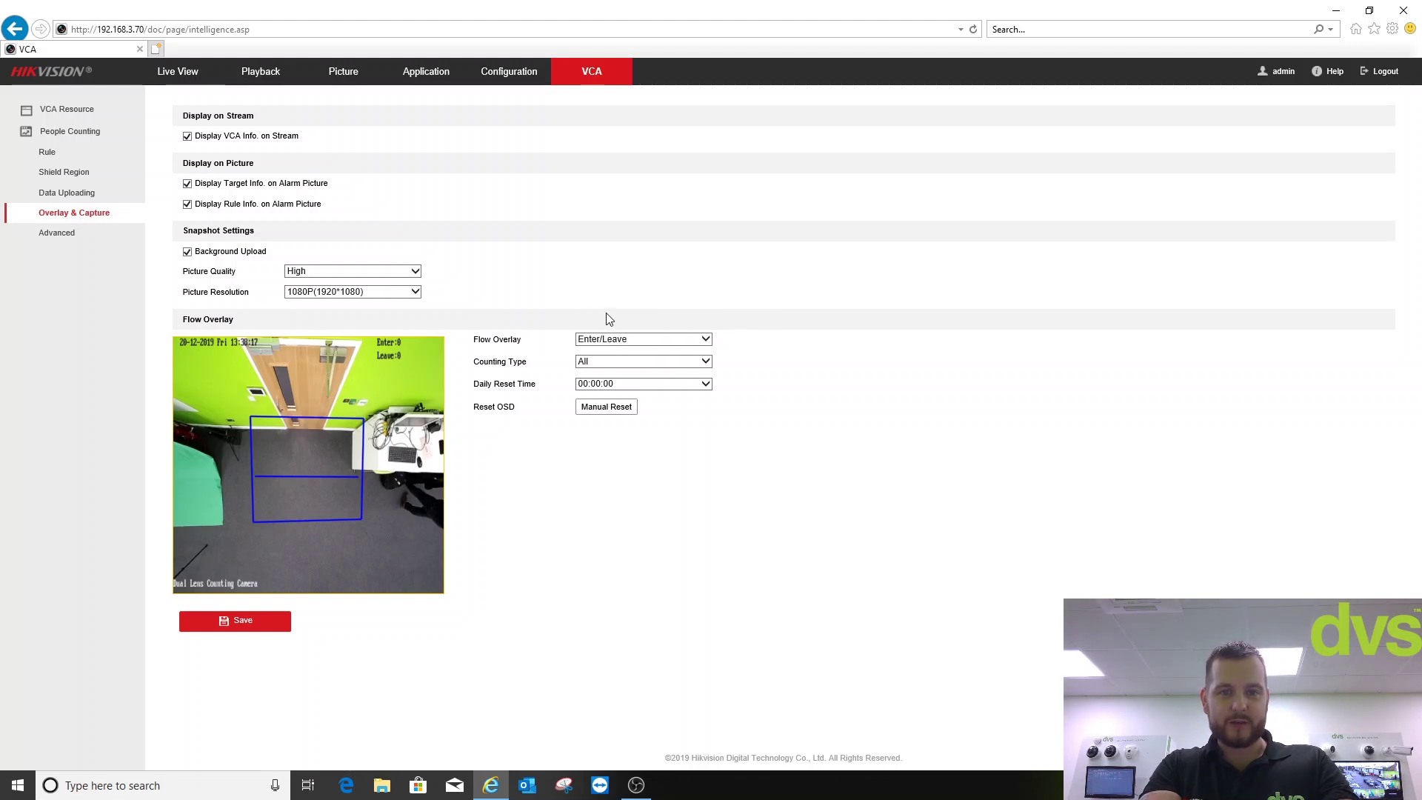
pyautogui.click(631, 364)
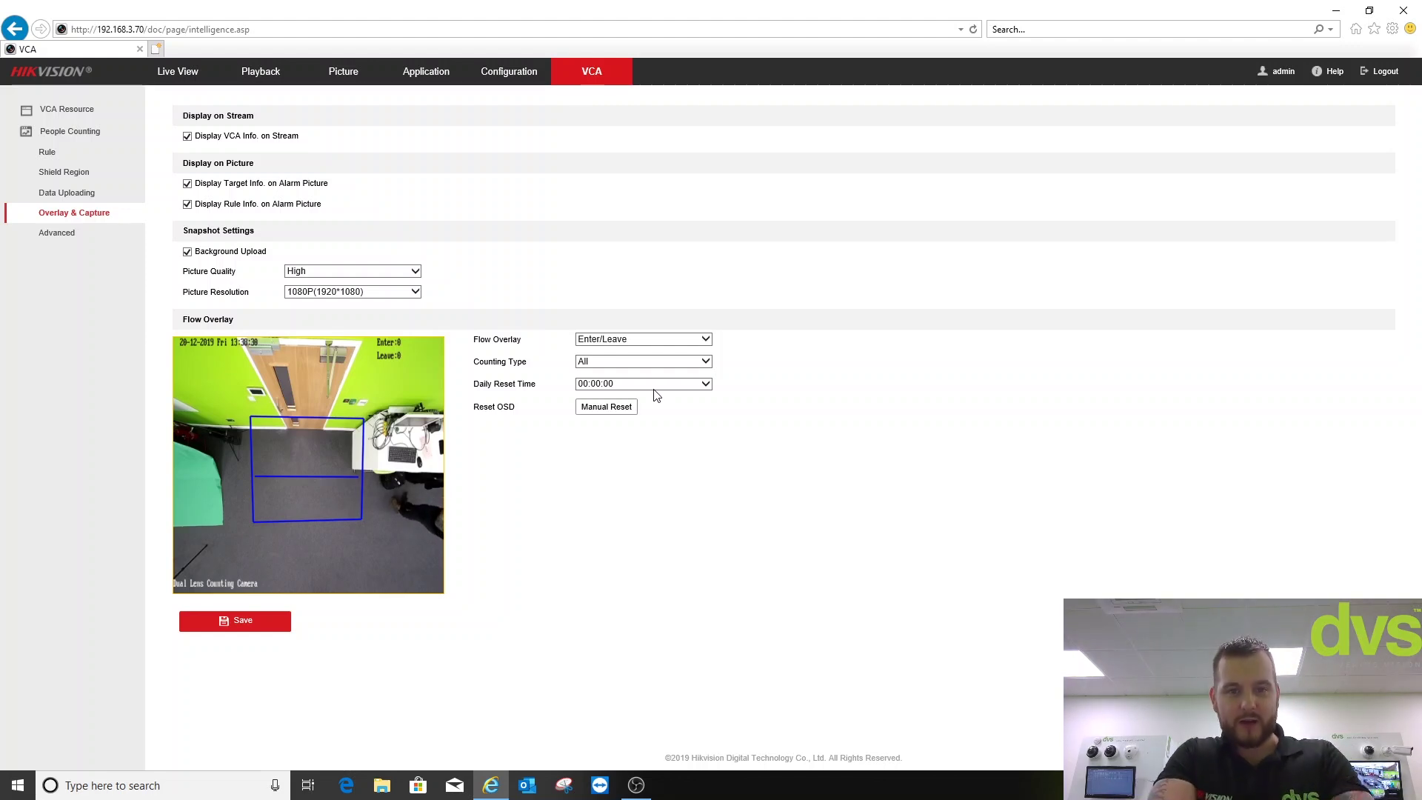
pyautogui.click(577, 385)
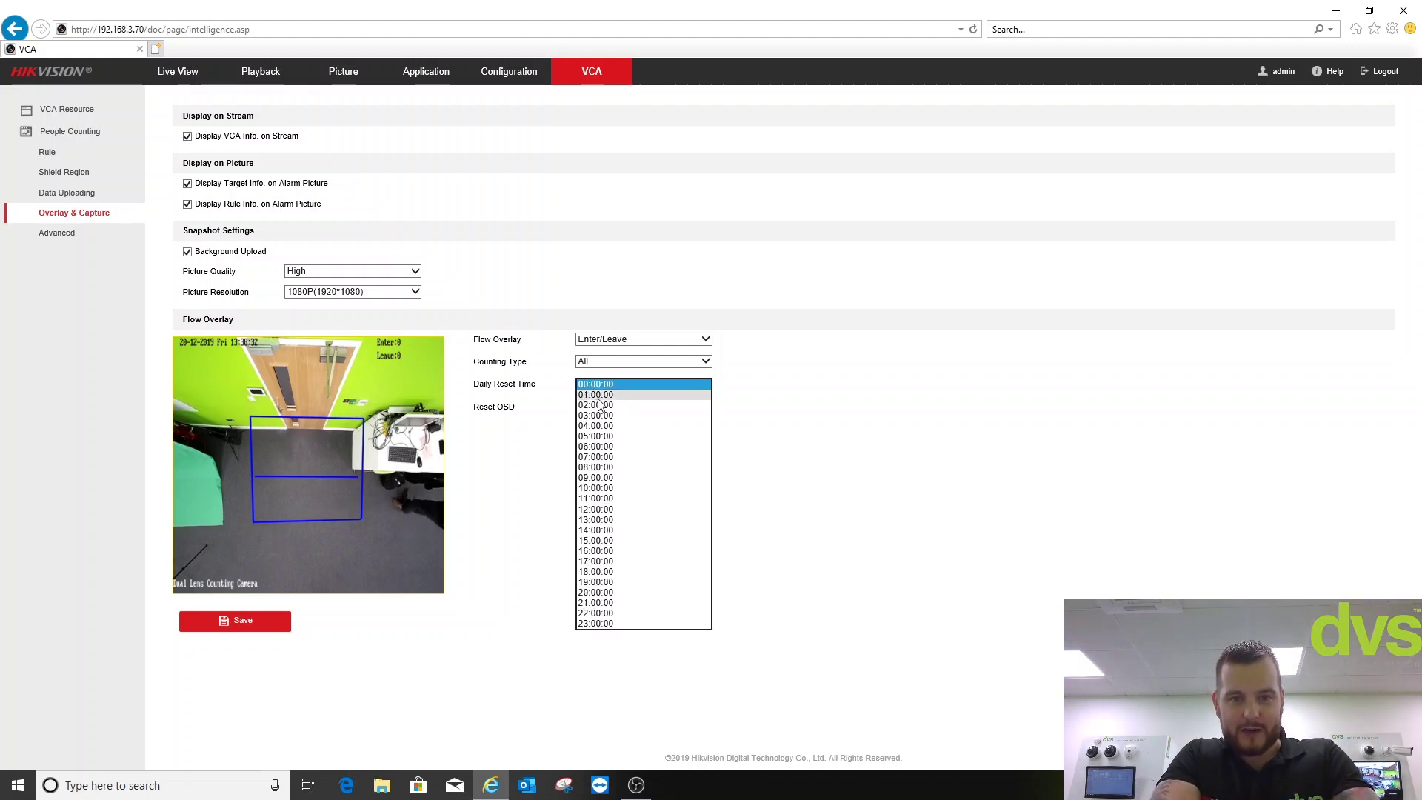
pyautogui.click(804, 494)
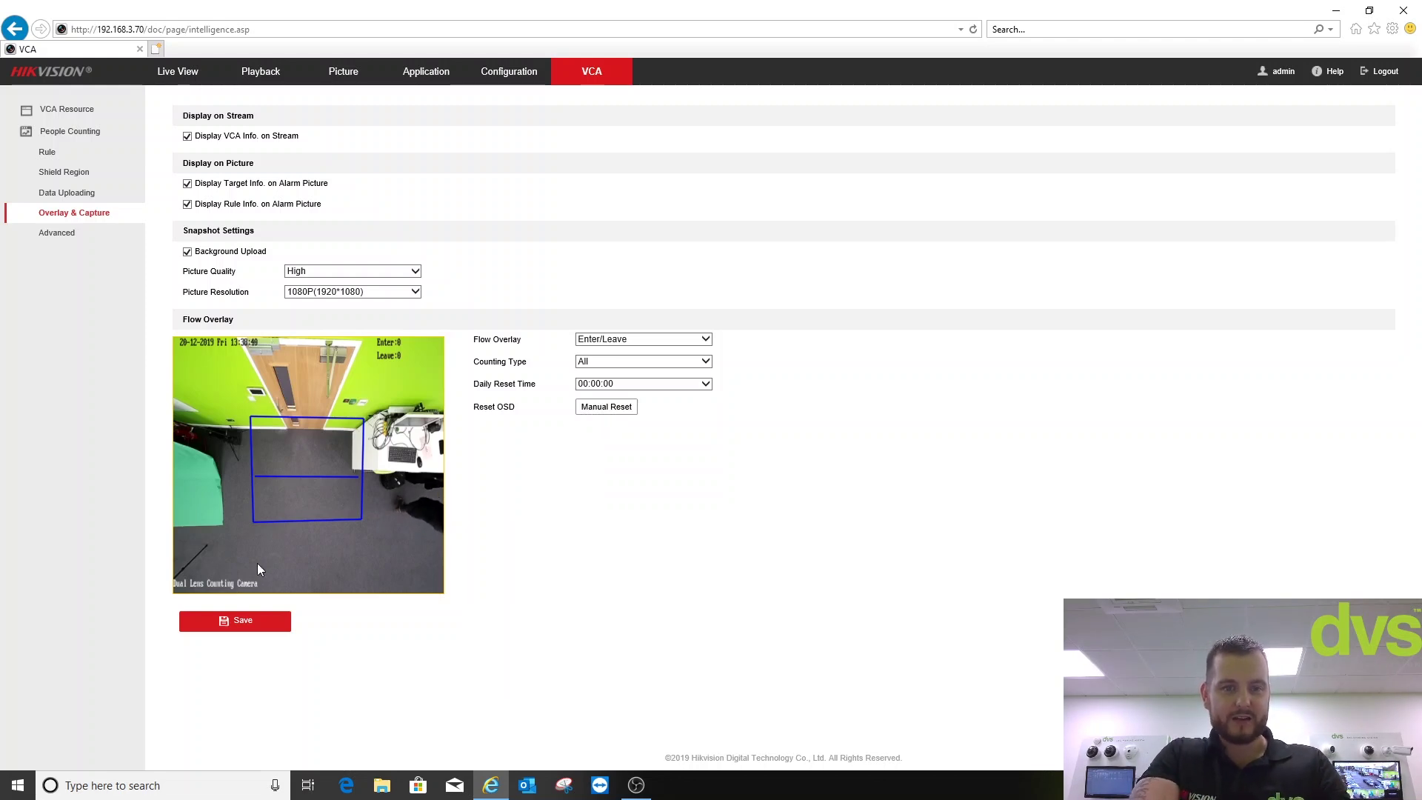
pyautogui.click(246, 628)
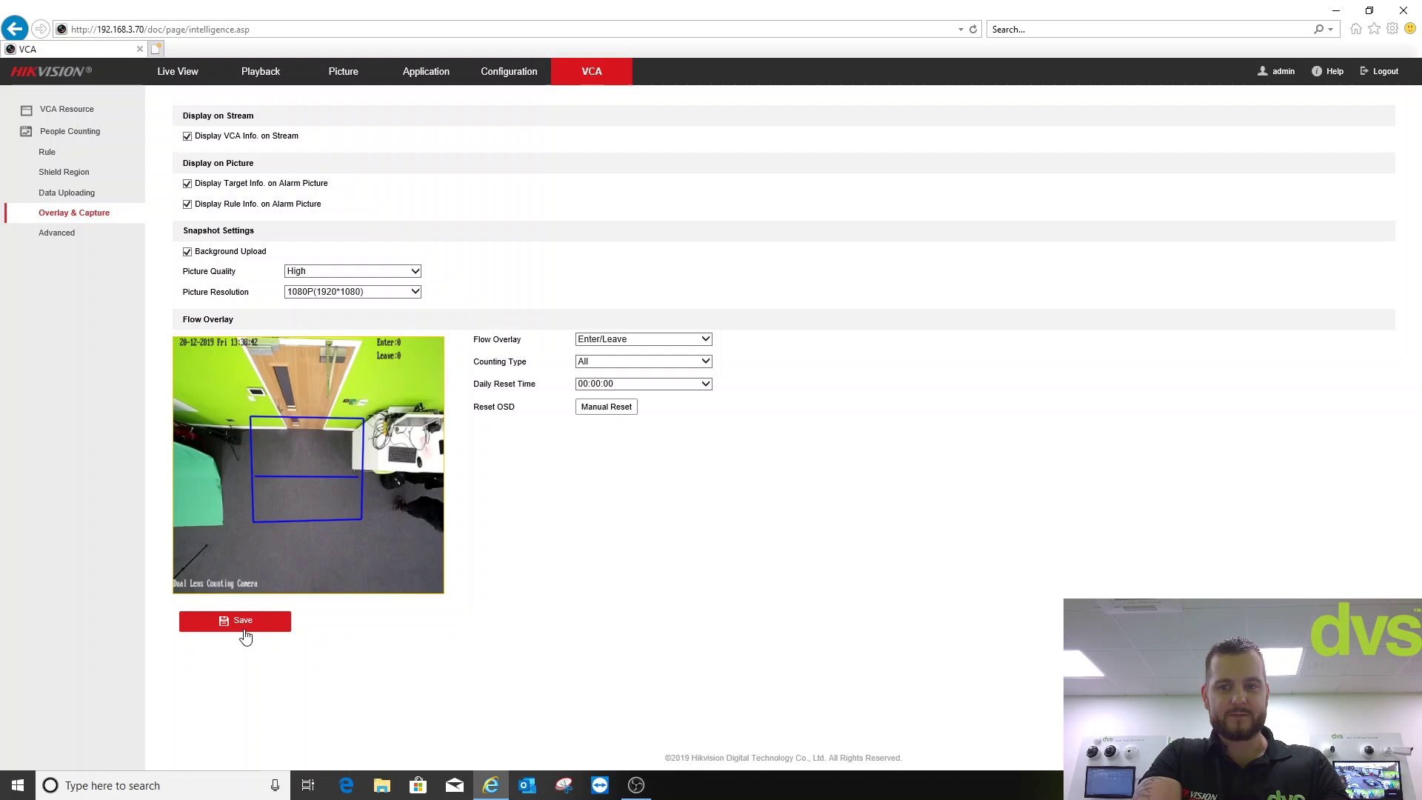
# - Go to the Advanced people counting settings and disable Enable Height Filter
pyautogui.click(51, 234)
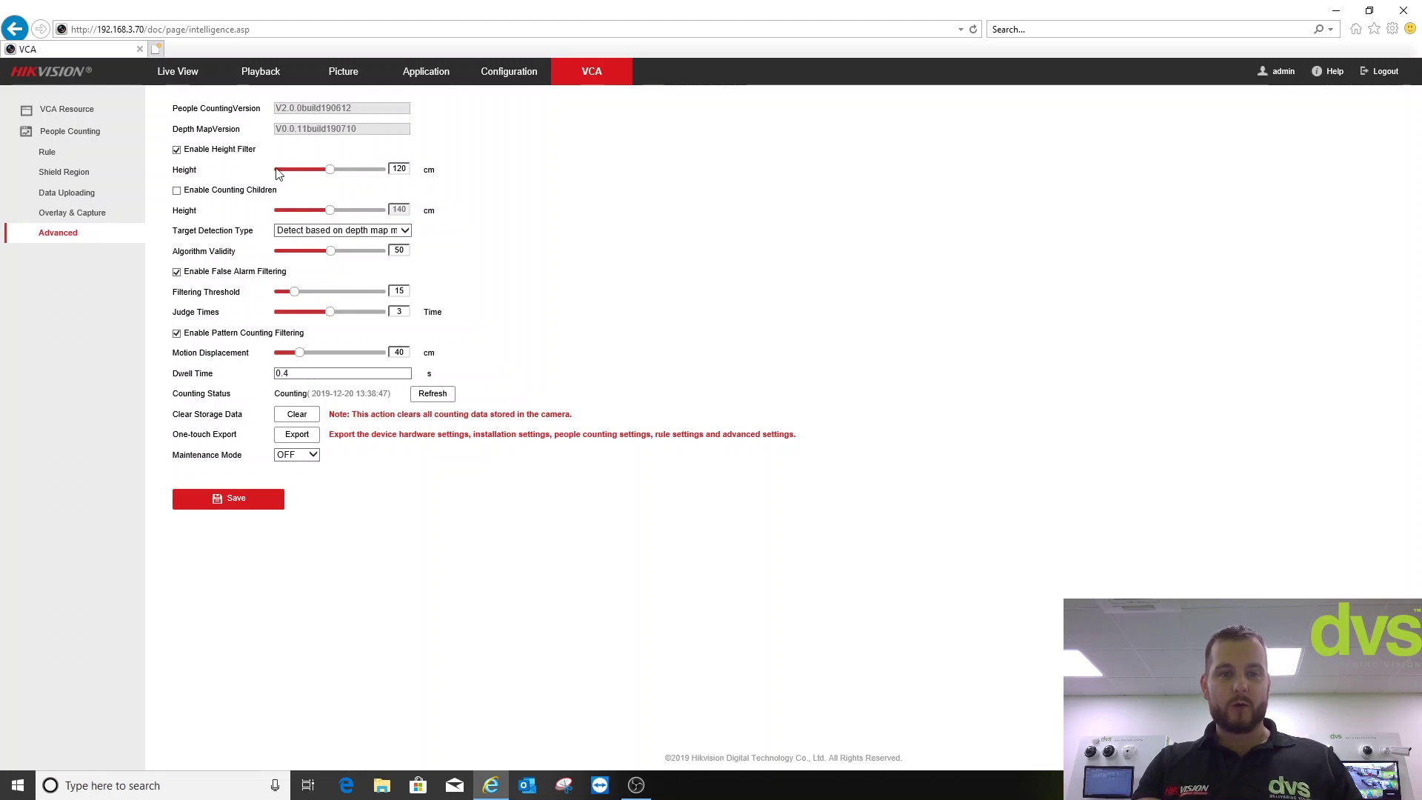
pyautogui.click(177, 150)
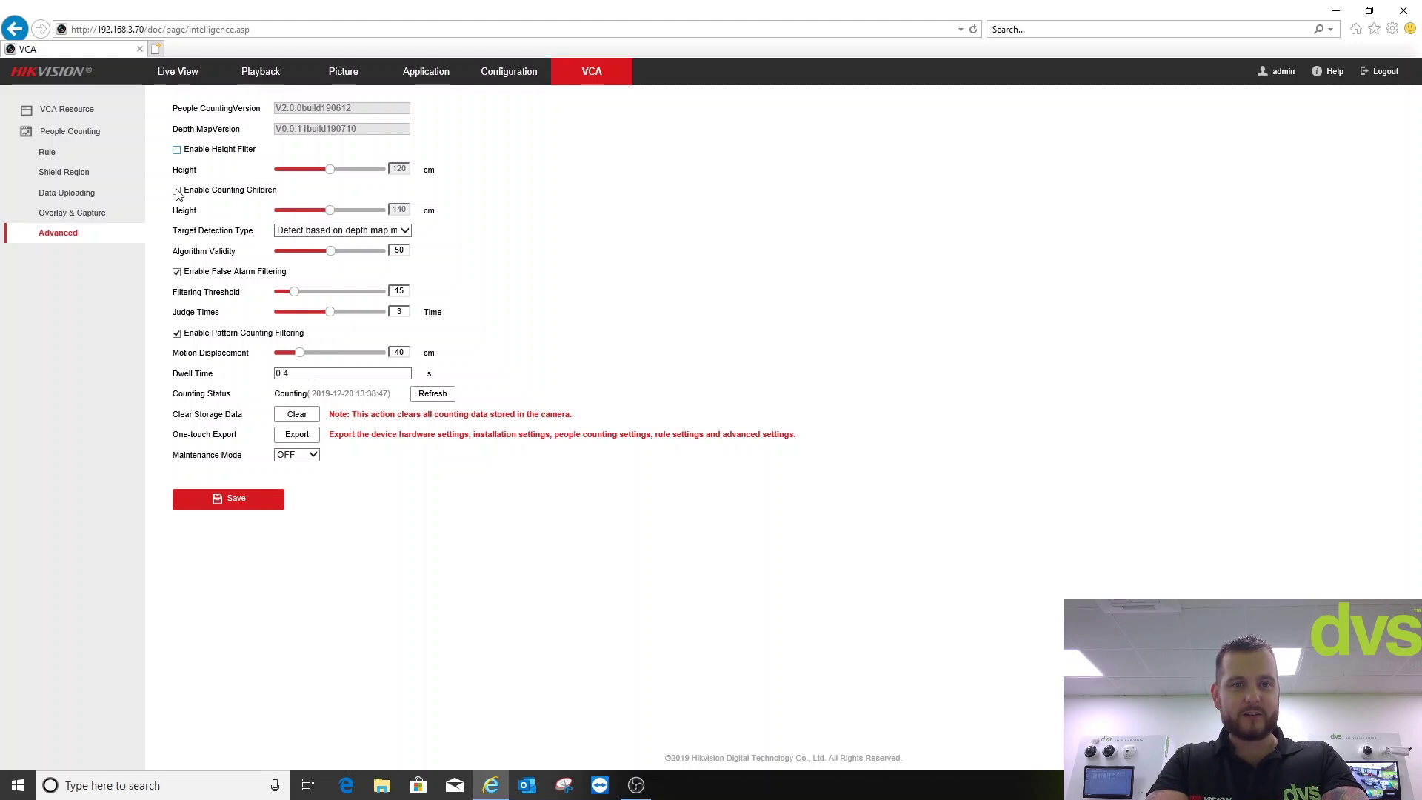
# - Save the Advanced settings with the current target detection type, then bring up the Online Help
pyautogui.click(296, 231)
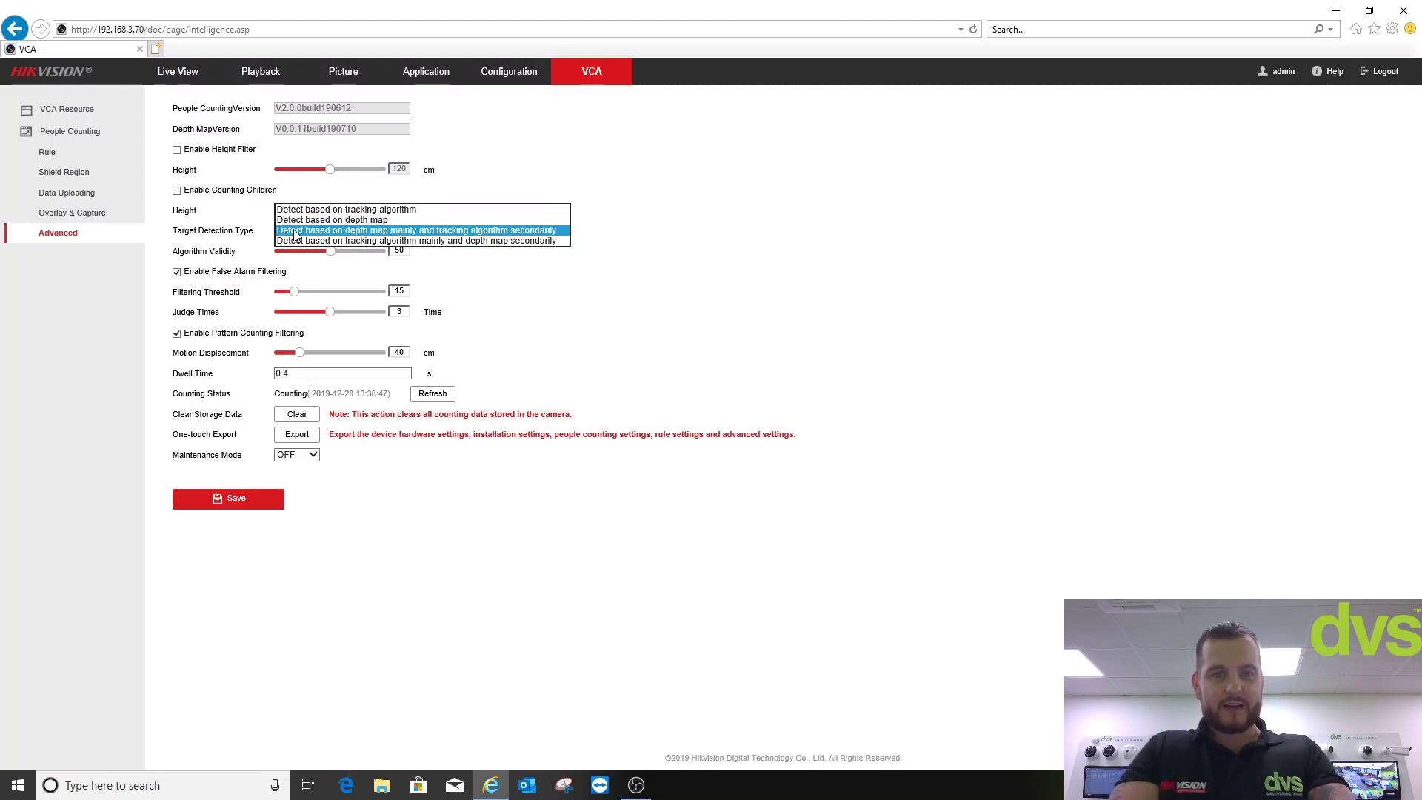
pyautogui.click(718, 225)
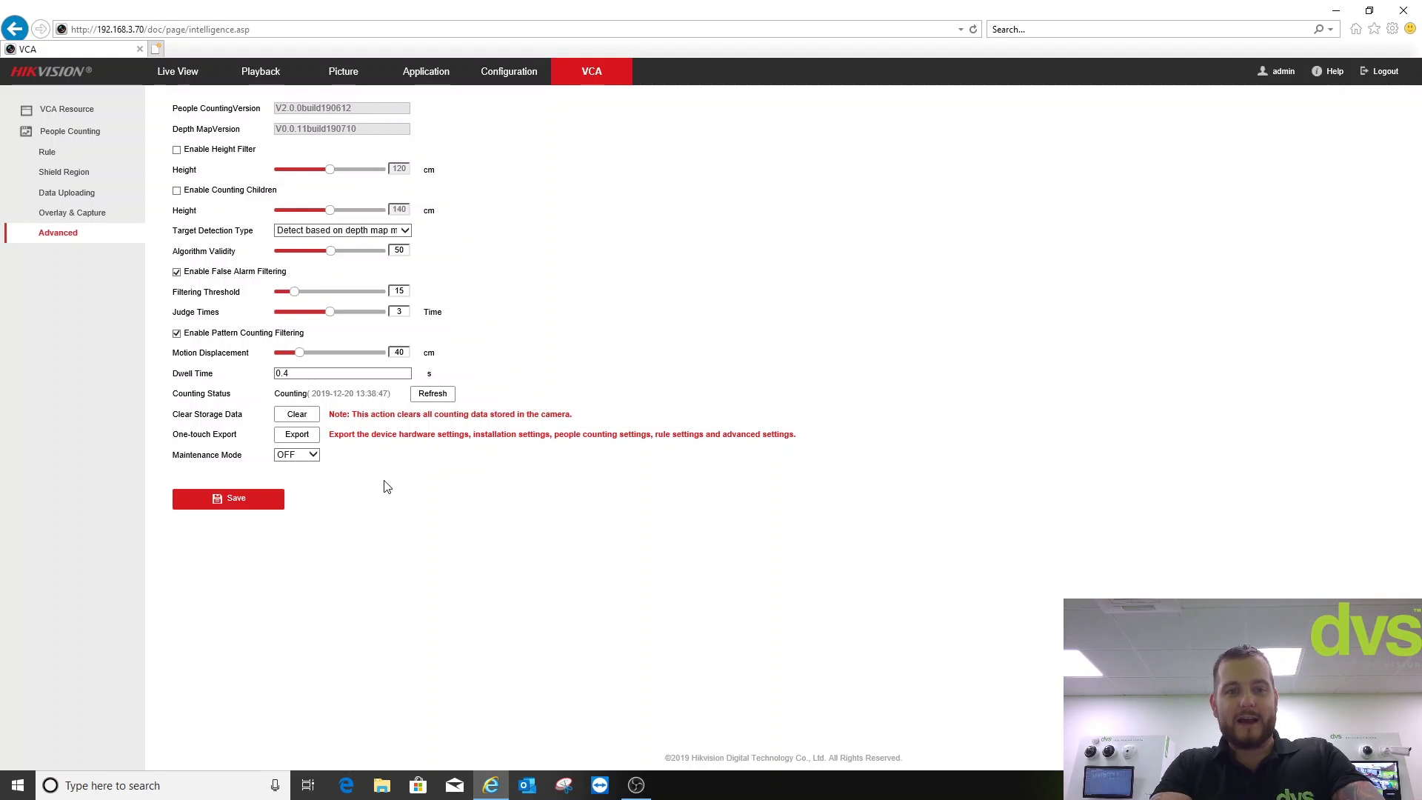
pyautogui.click(270, 501)
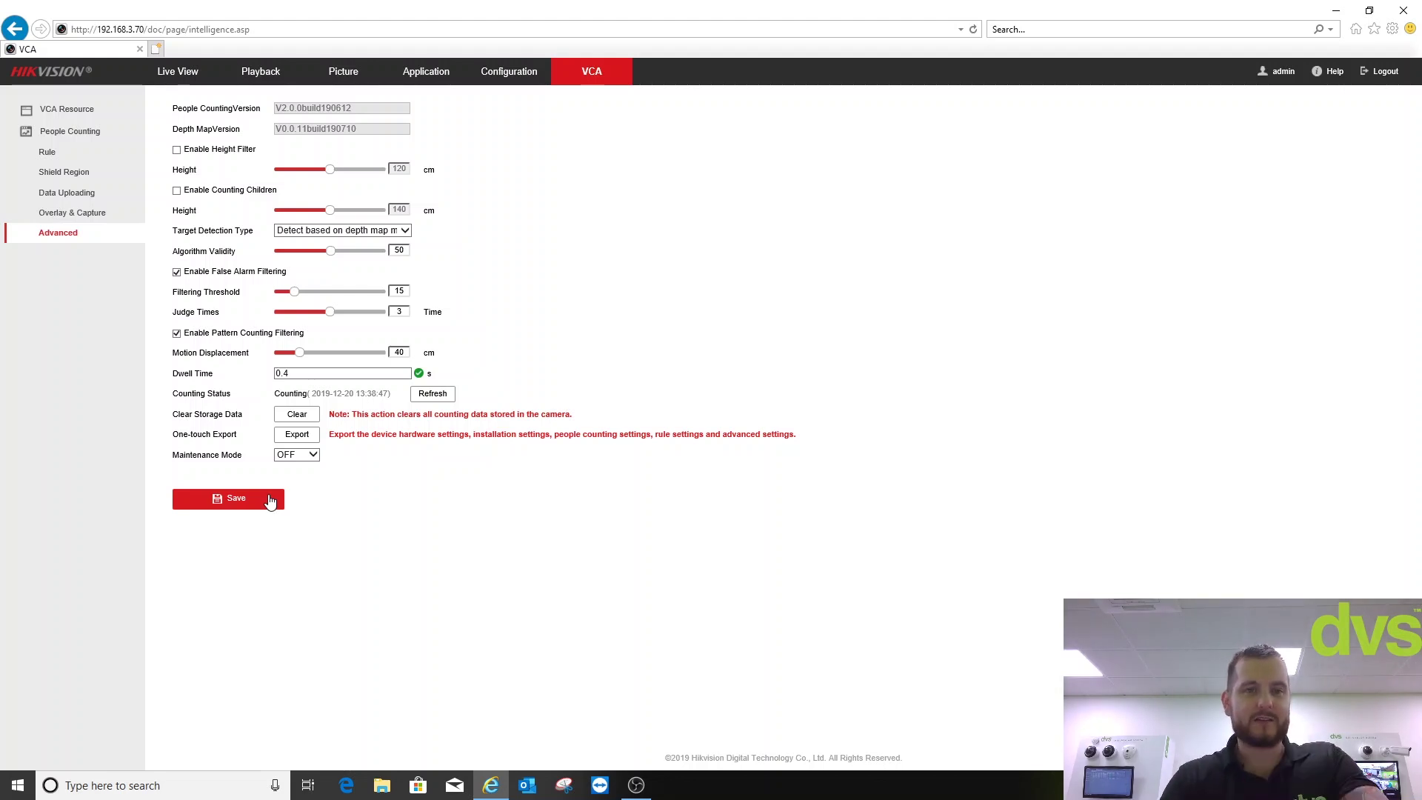
pyautogui.click(1396, 74)
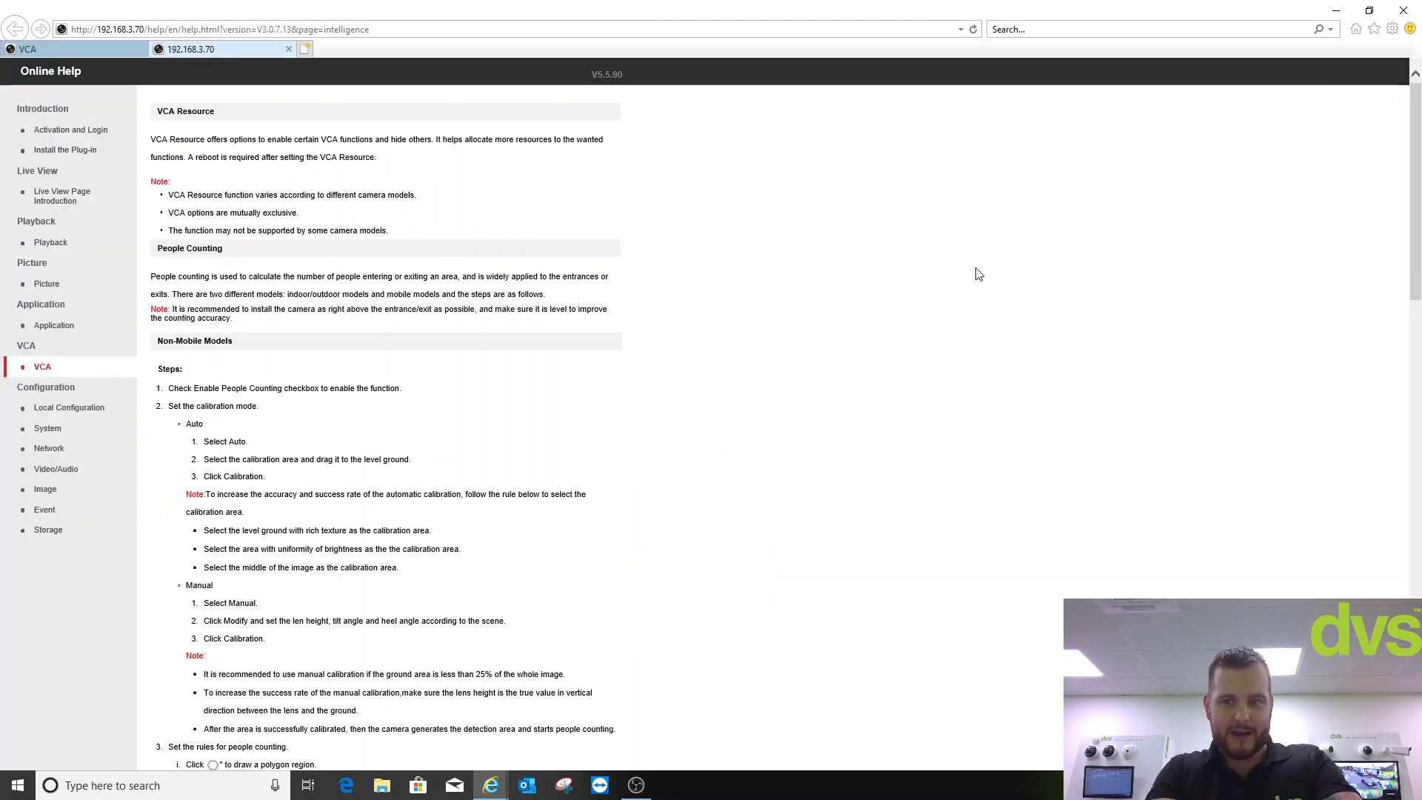
# - Scroll through the Online Help page and return to the VCA Advanced settings tab
pyautogui.moveTo(1415, 130); pyautogui.dragTo(1418, 593)
pyautogui.scroll(20, 299, 217)
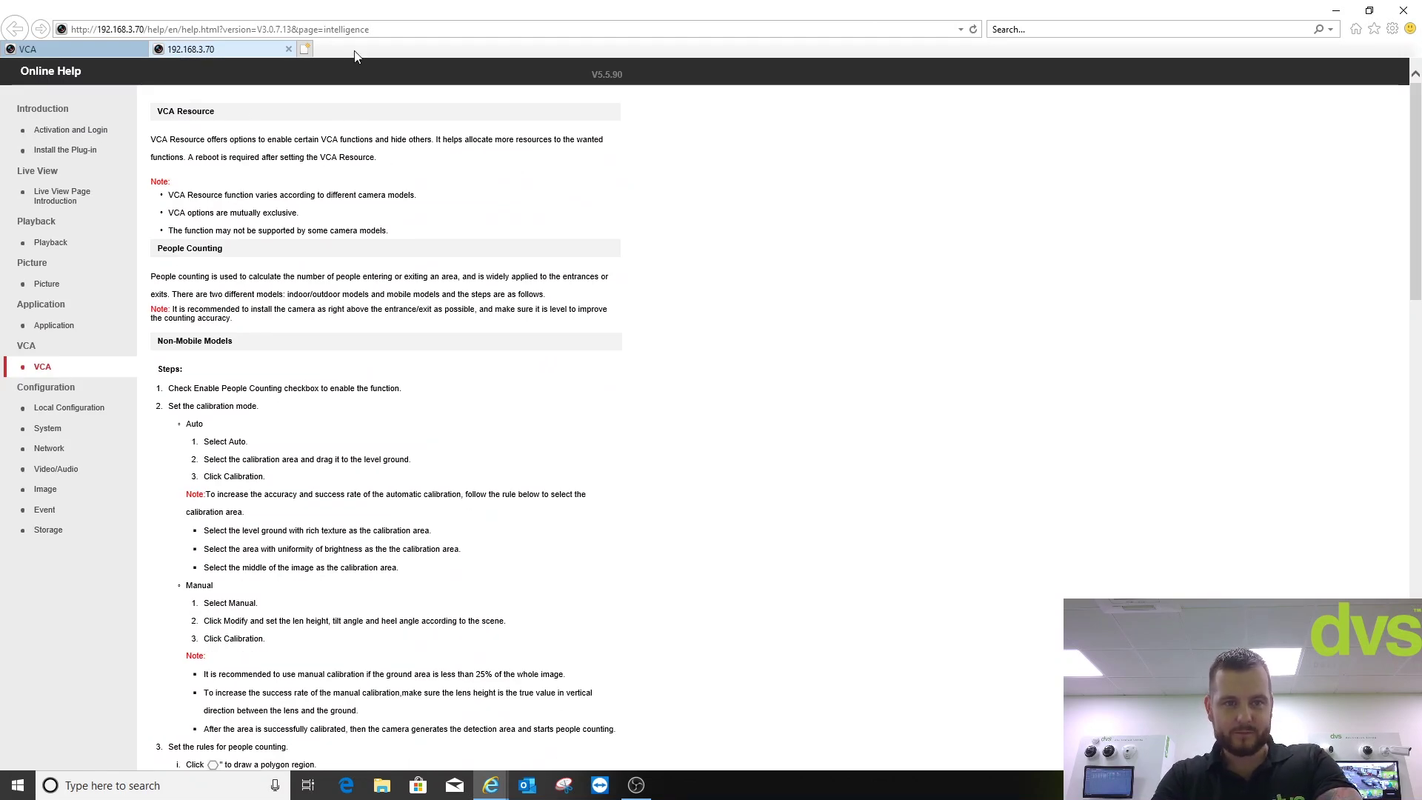
pyautogui.click(117, 51)
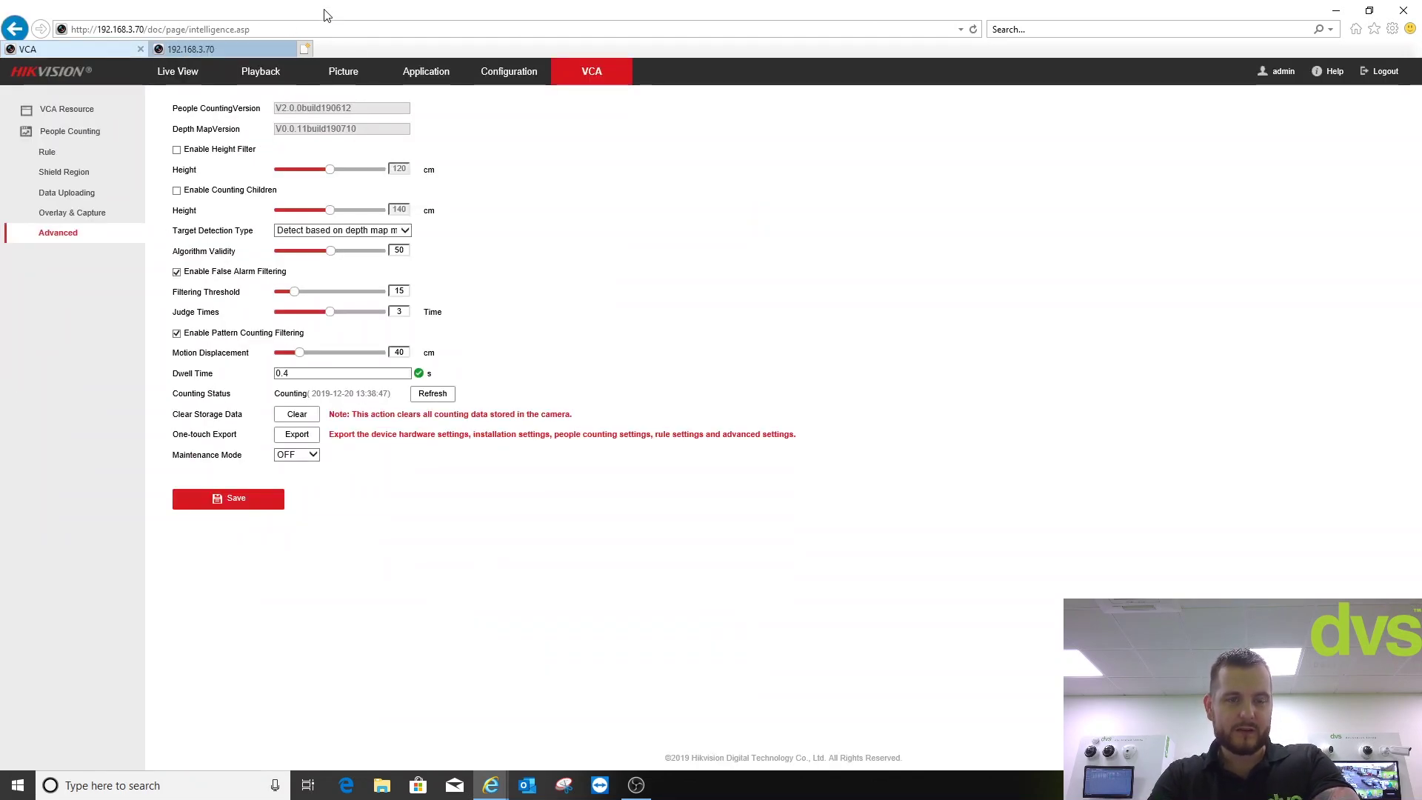
# - Close the help tab and switch to Live View showing Enter:14 and Leave:14
pyautogui.click(291, 48)
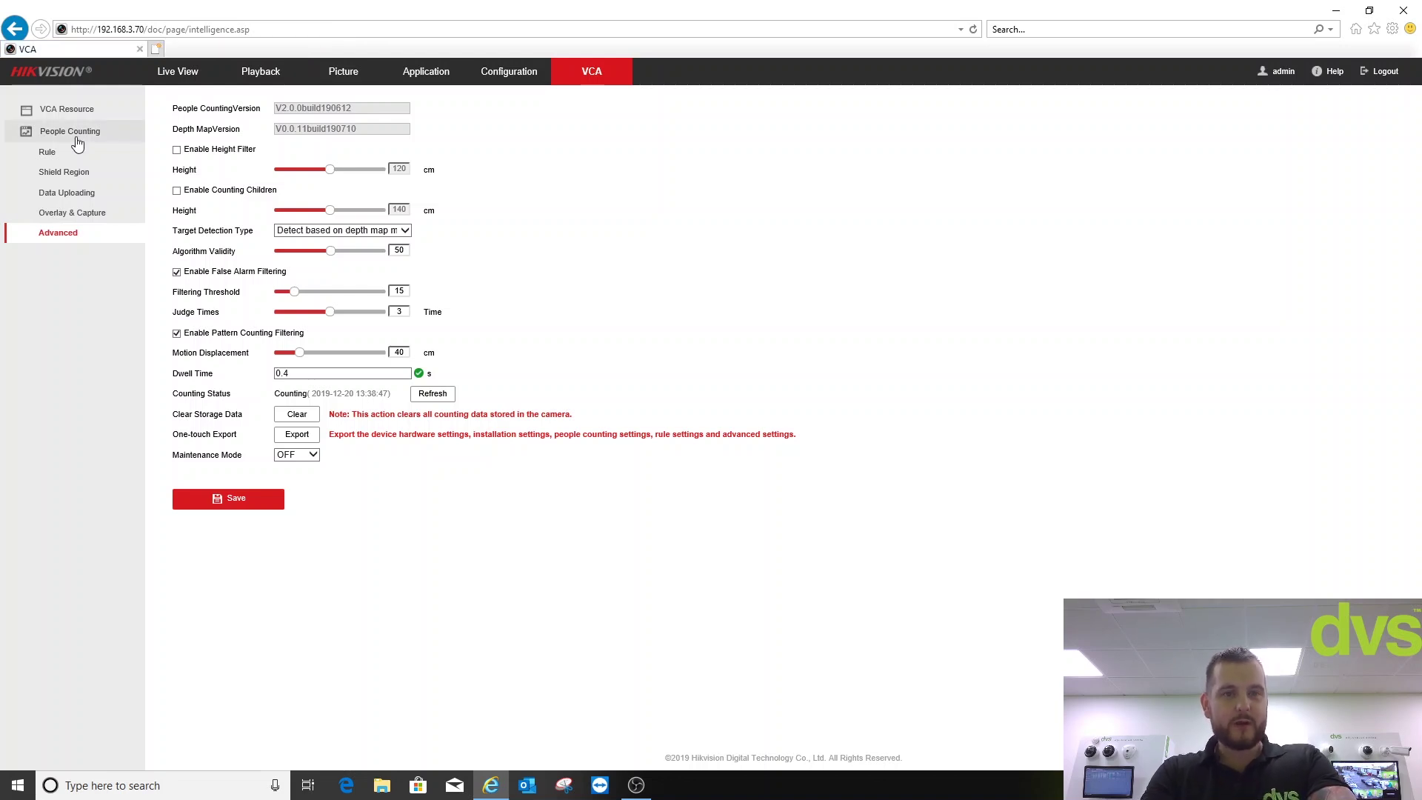
pyautogui.click(50, 152)
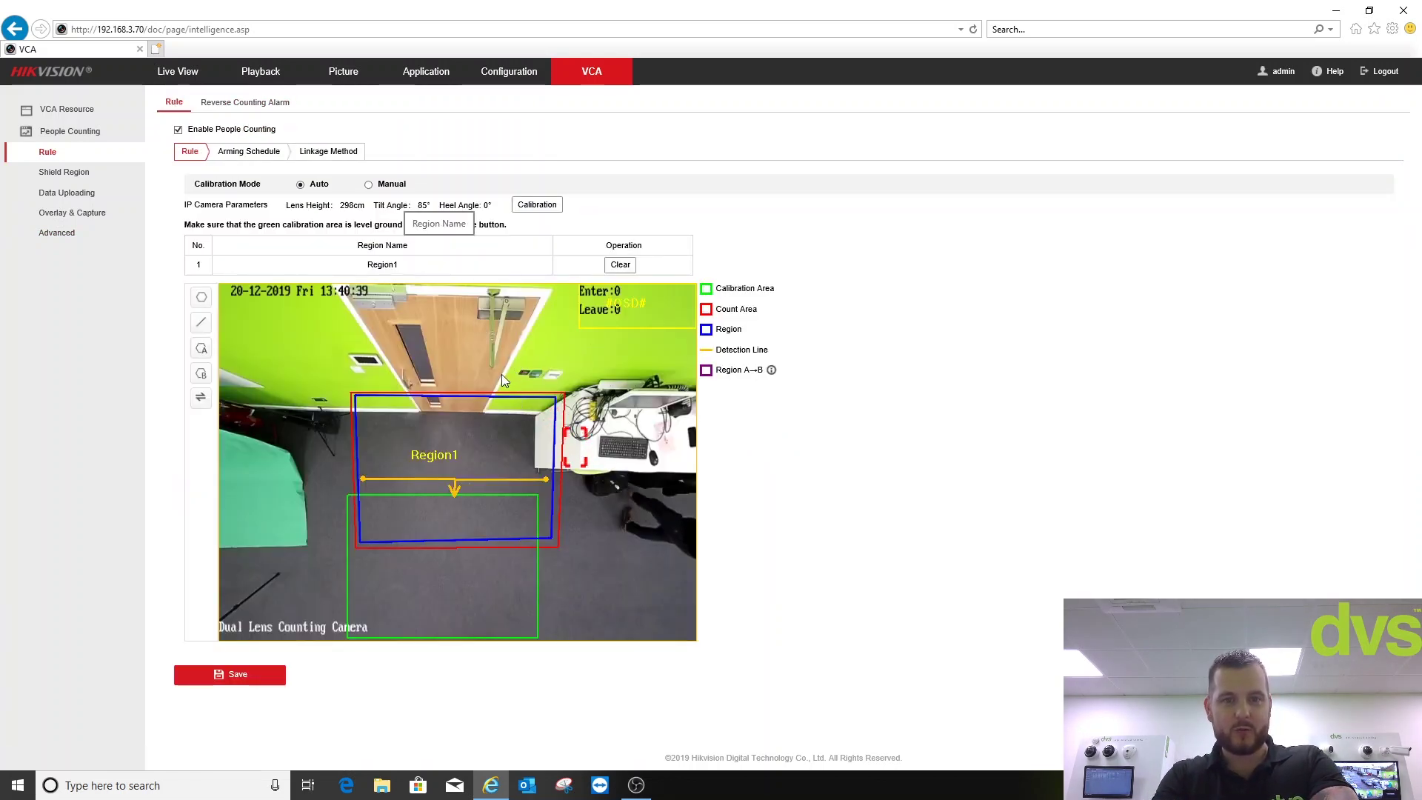
pyautogui.click(179, 71)
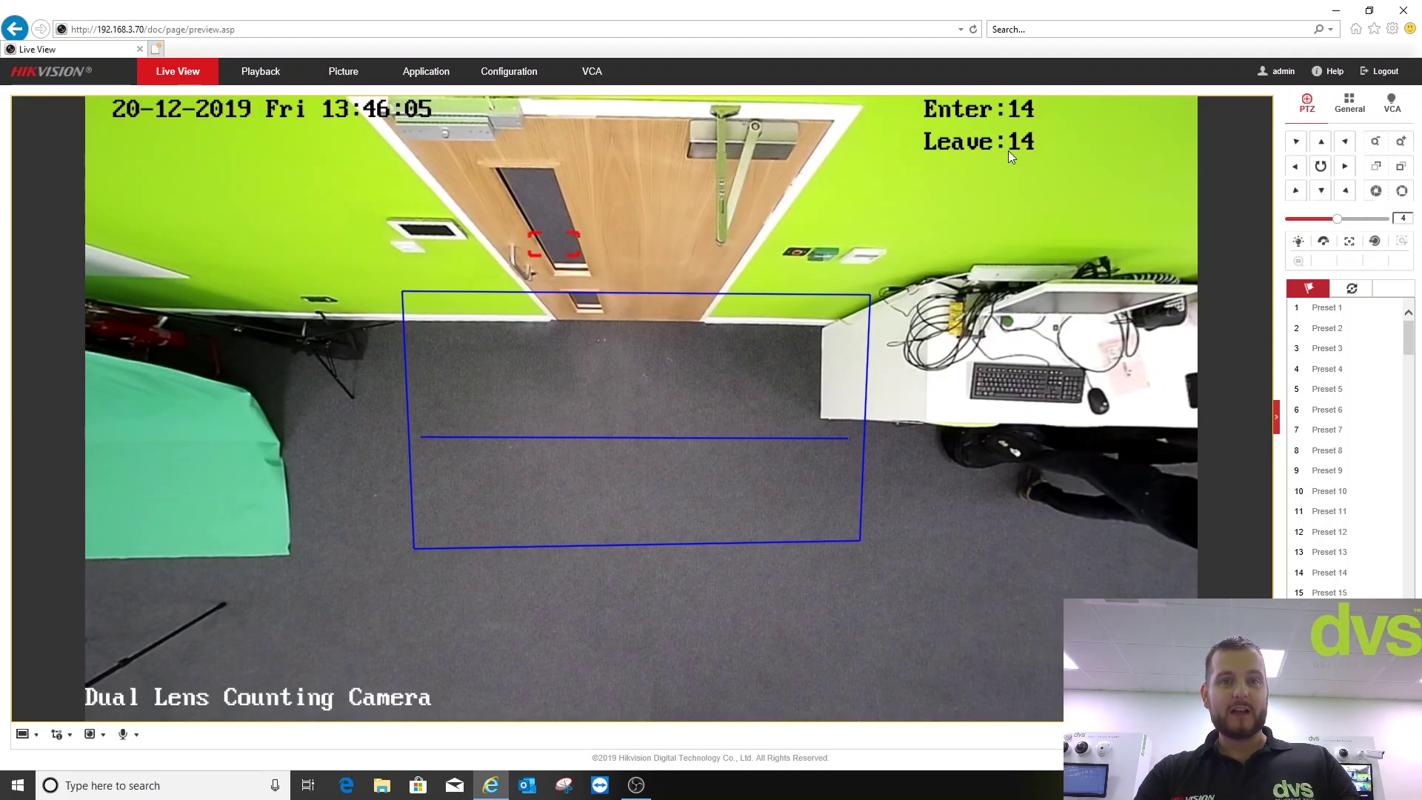
# - Run a Daily Report counting All (entered and exited) for 2019-12-20
pyautogui.click(437, 76)
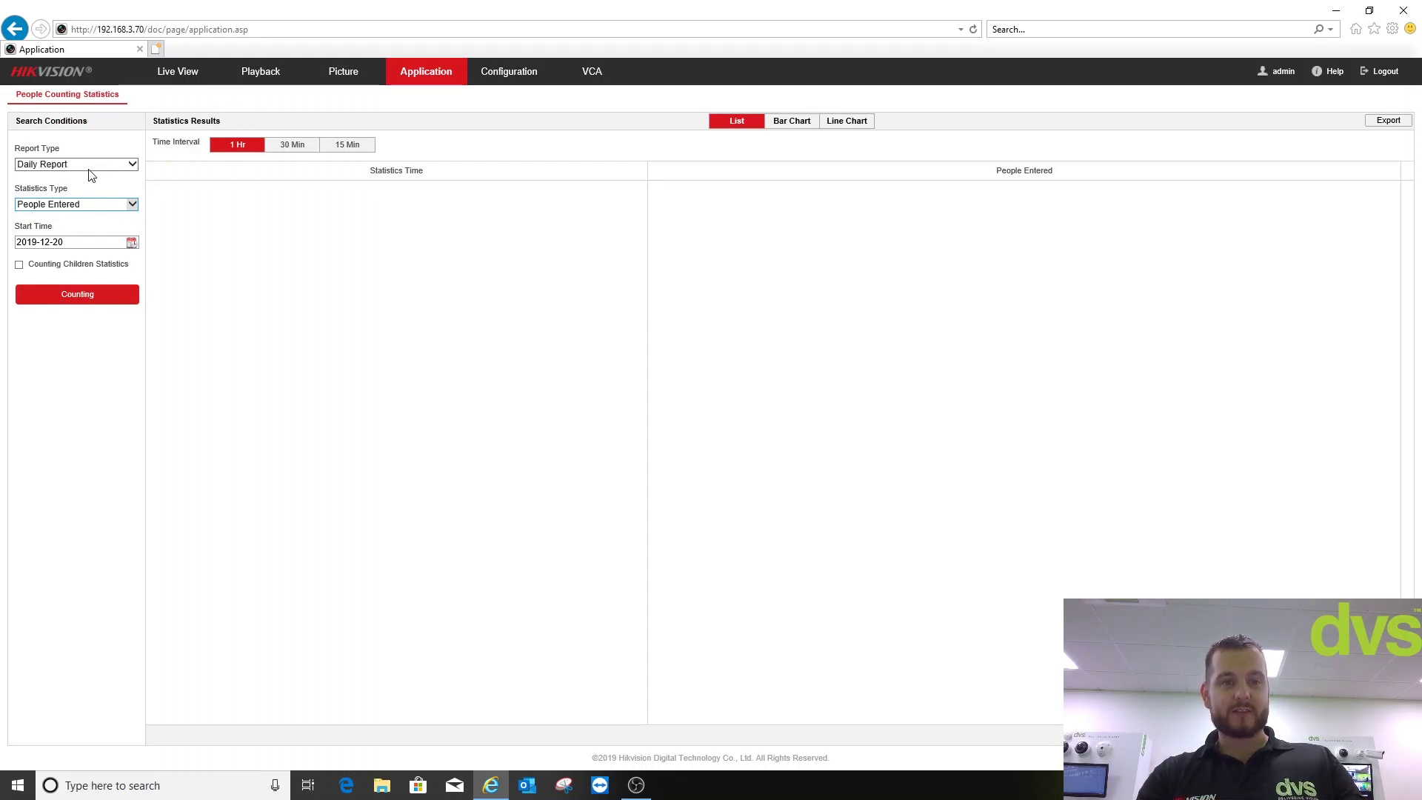
pyautogui.click(91, 175)
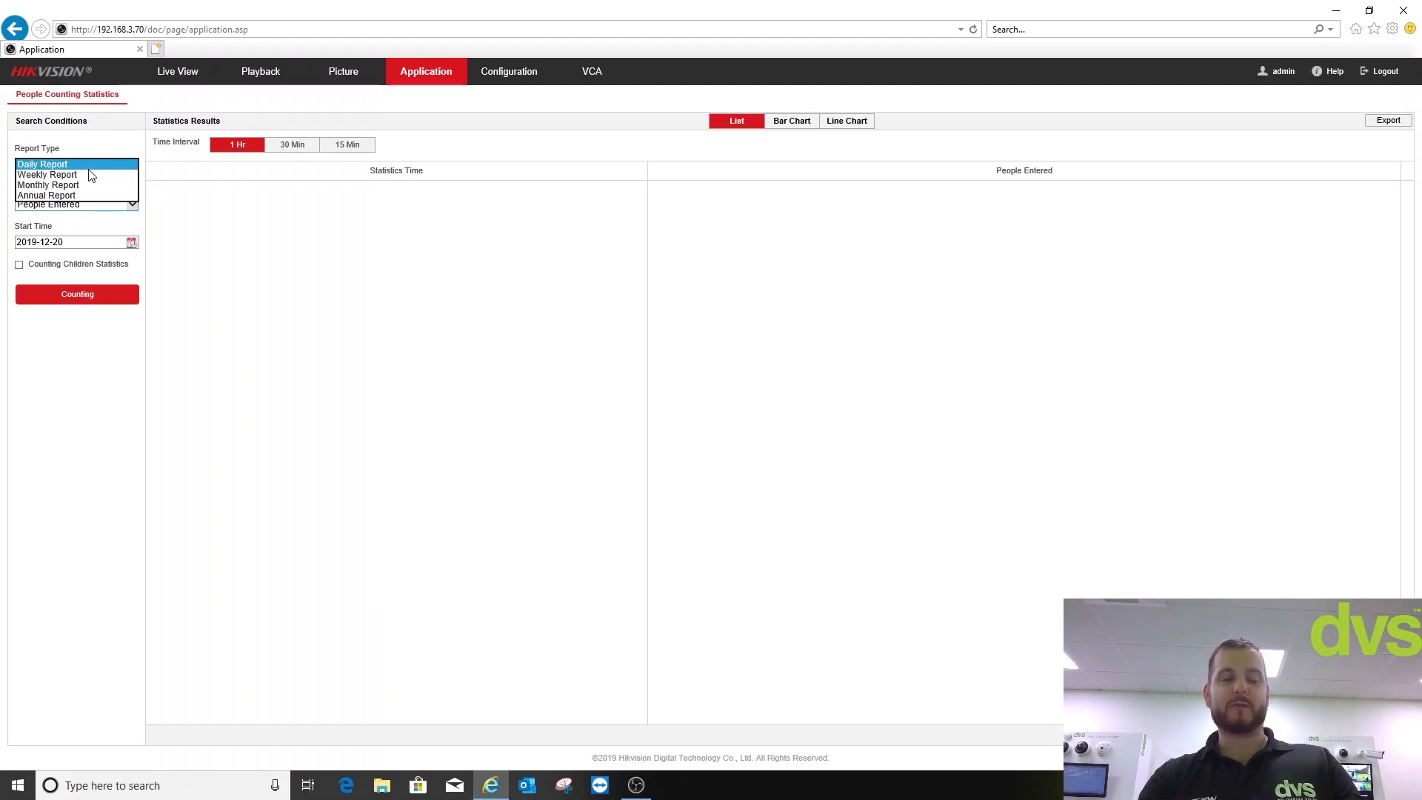
pyautogui.click(89, 167)
pyautogui.click(72, 205)
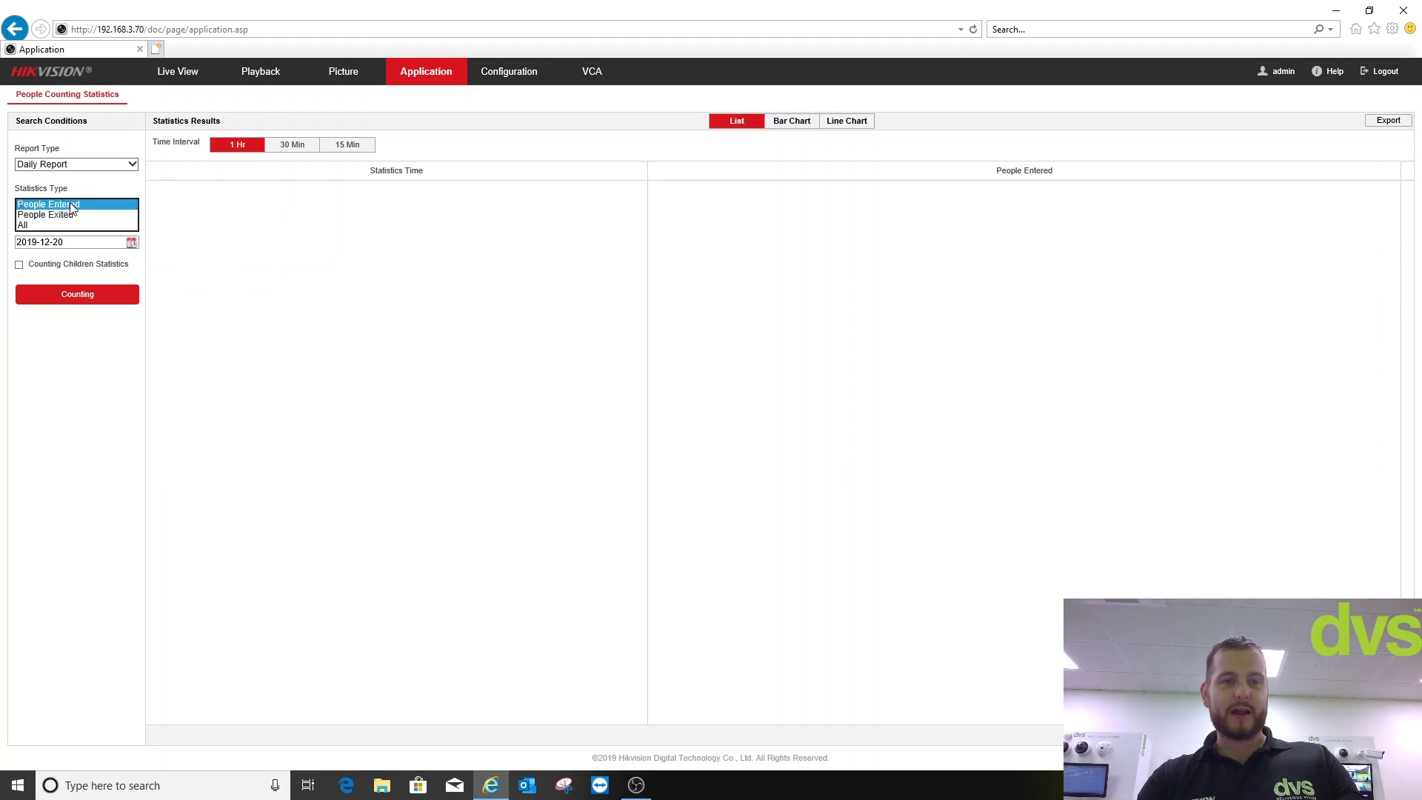
pyautogui.click(60, 226)
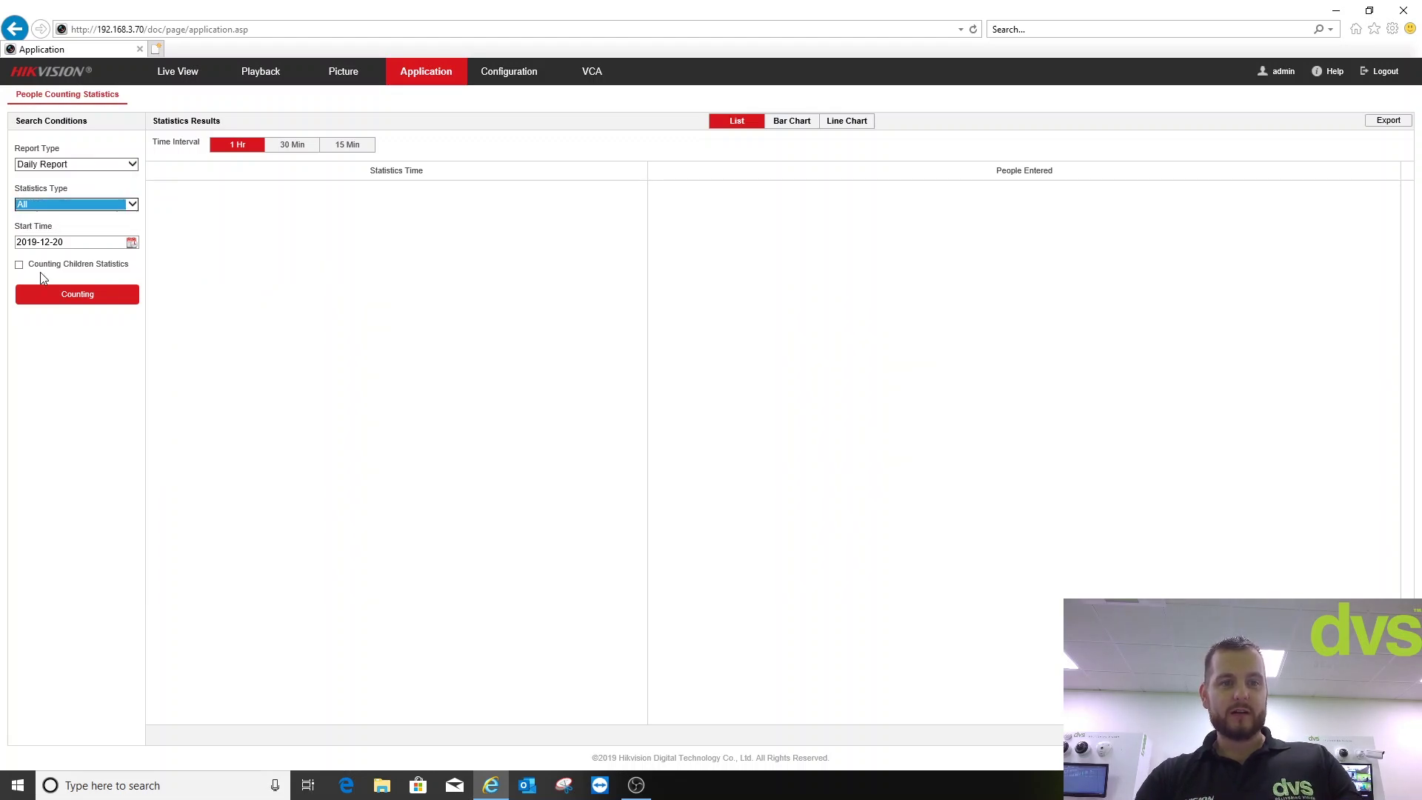
pyautogui.click(53, 291)
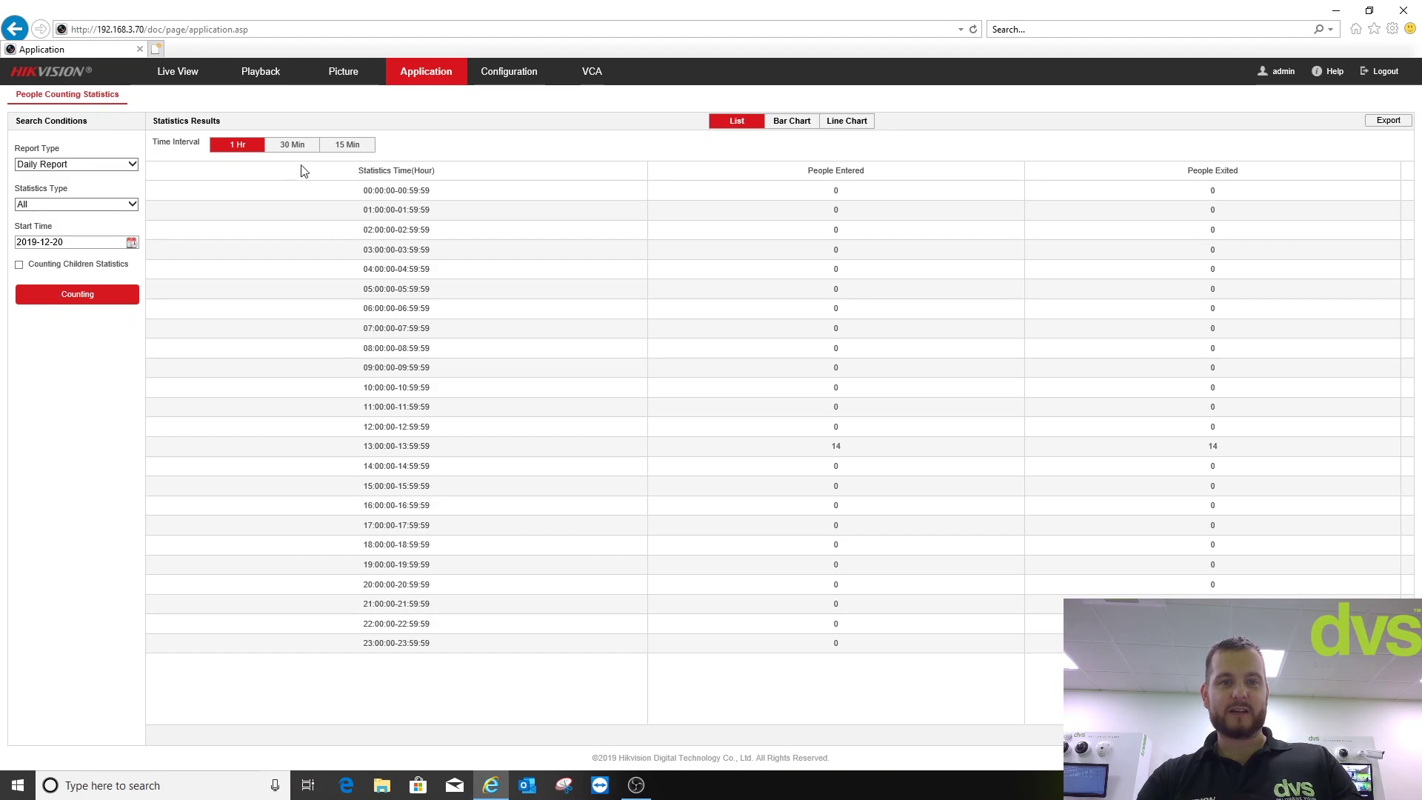
# - Try 30- and 15-minute intervals, return to 1 hour, and display results as a bar chart
pyautogui.click(294, 148)
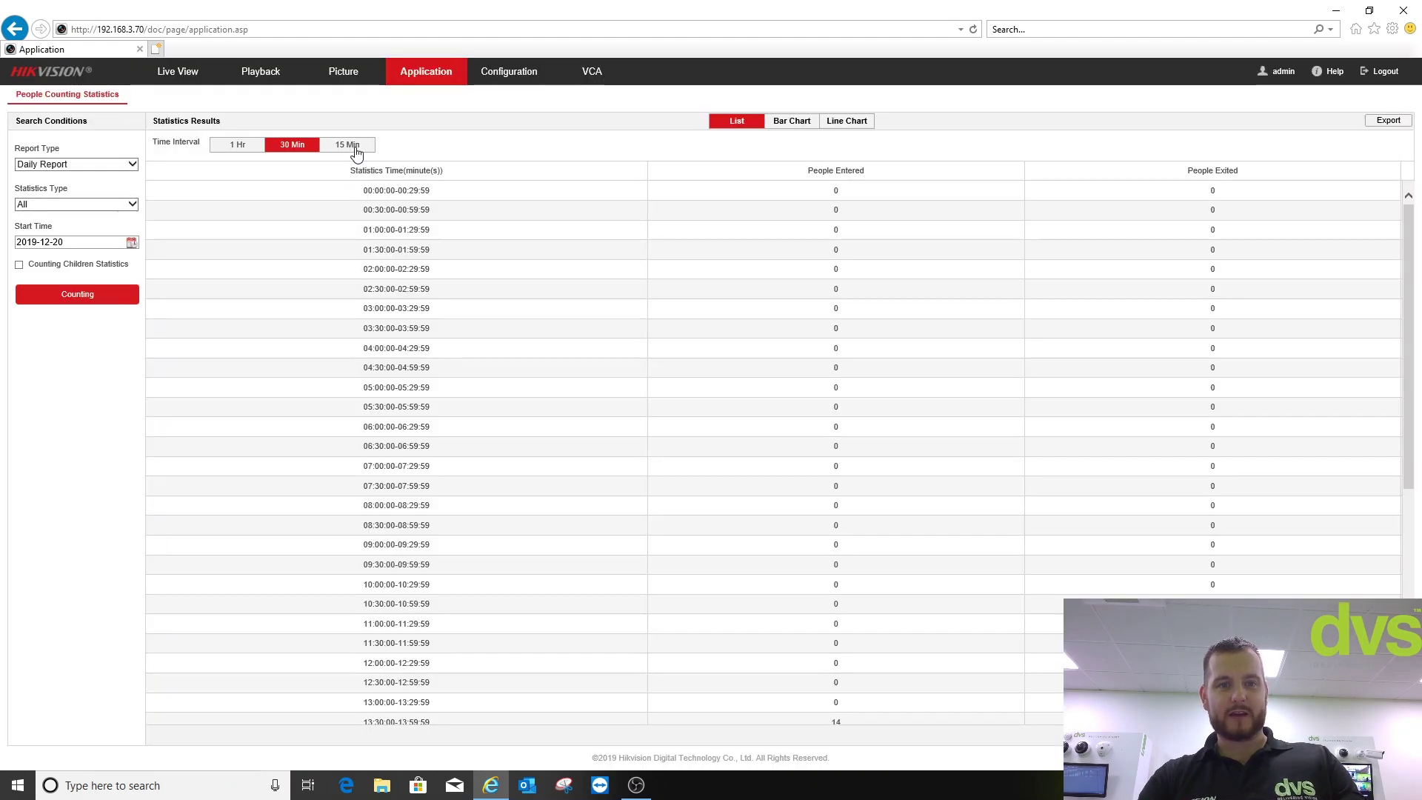
pyautogui.click(354, 147)
pyautogui.click(219, 146)
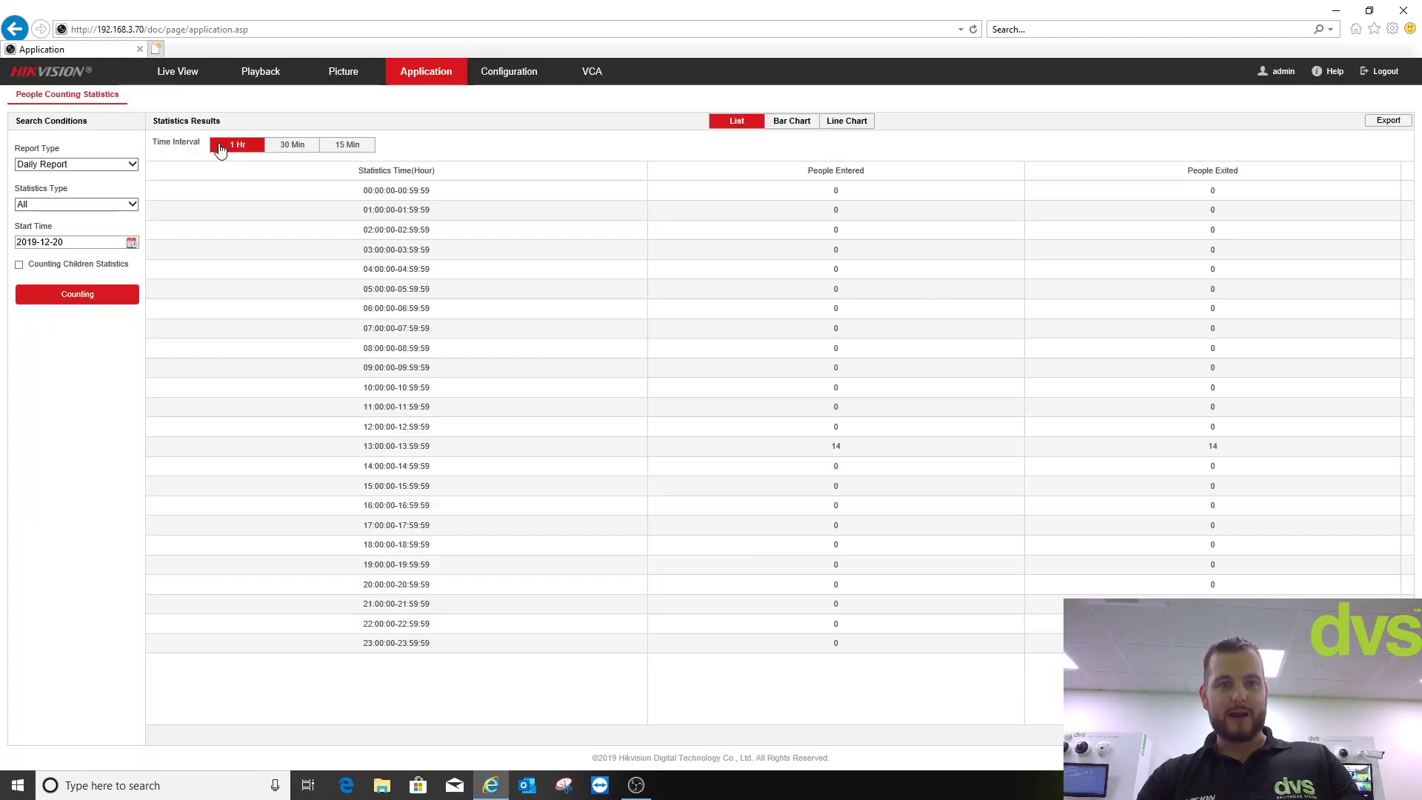
pyautogui.click(792, 127)
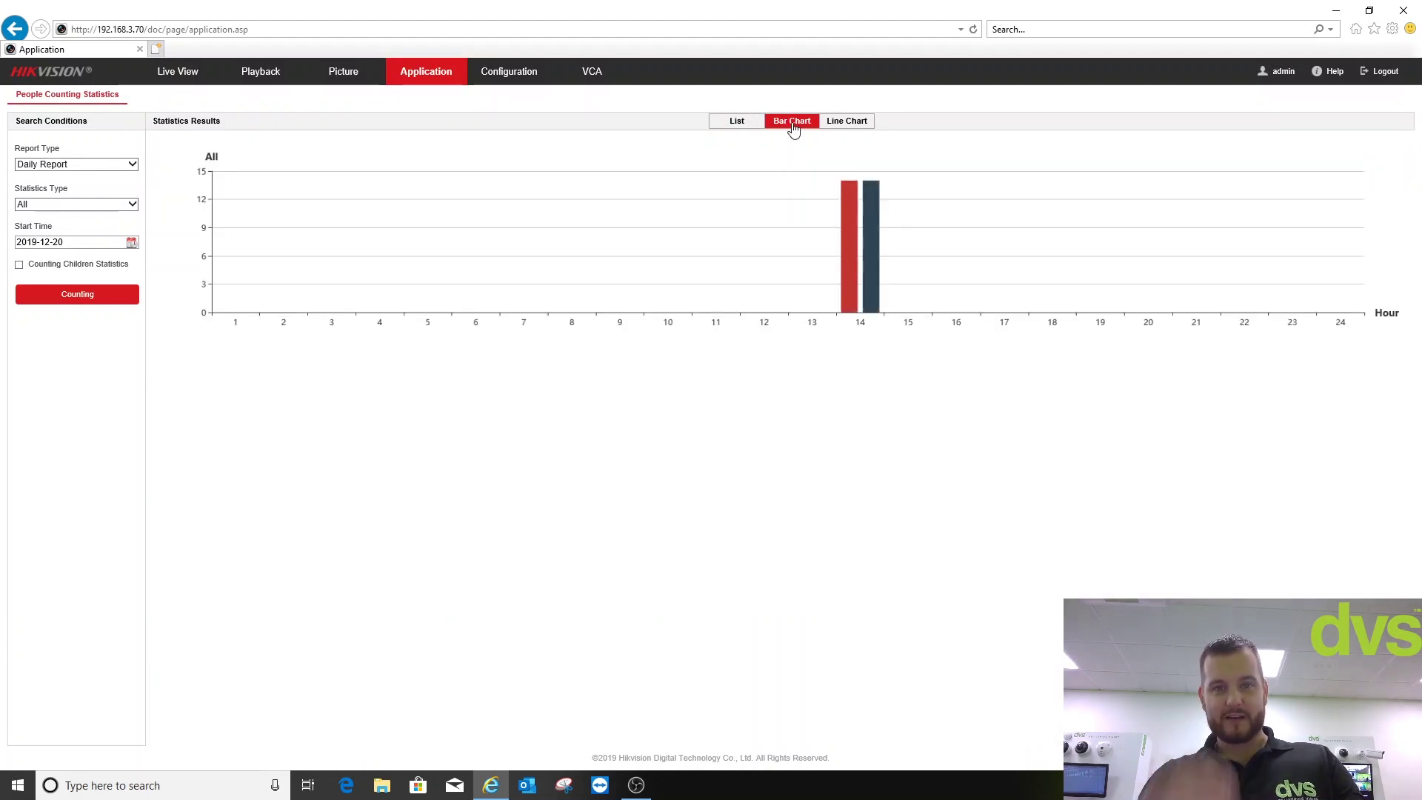
pyautogui.click(862, 126)
pyautogui.click(793, 121)
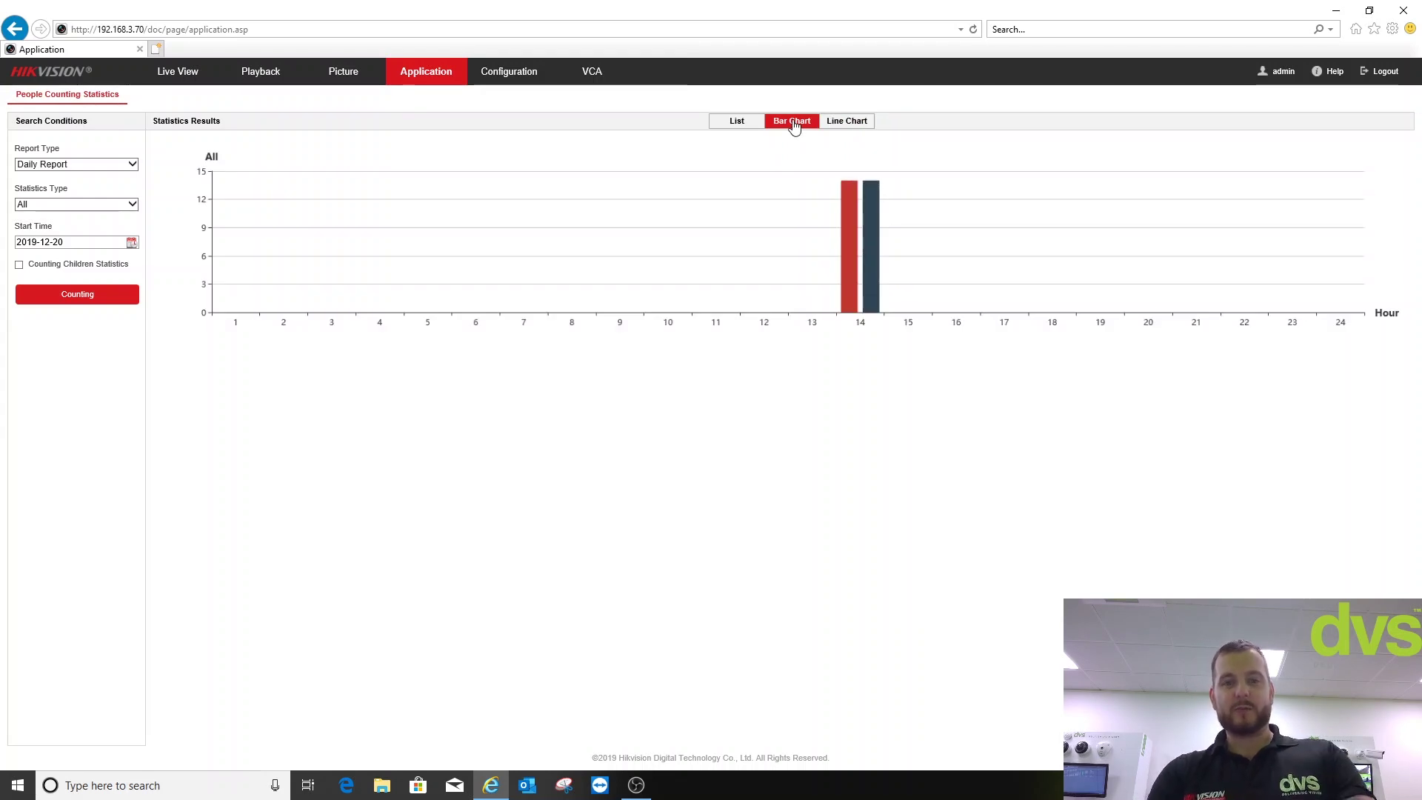
# - Change the Report Type to Weekly Report
pyautogui.moveTo(845, 190)
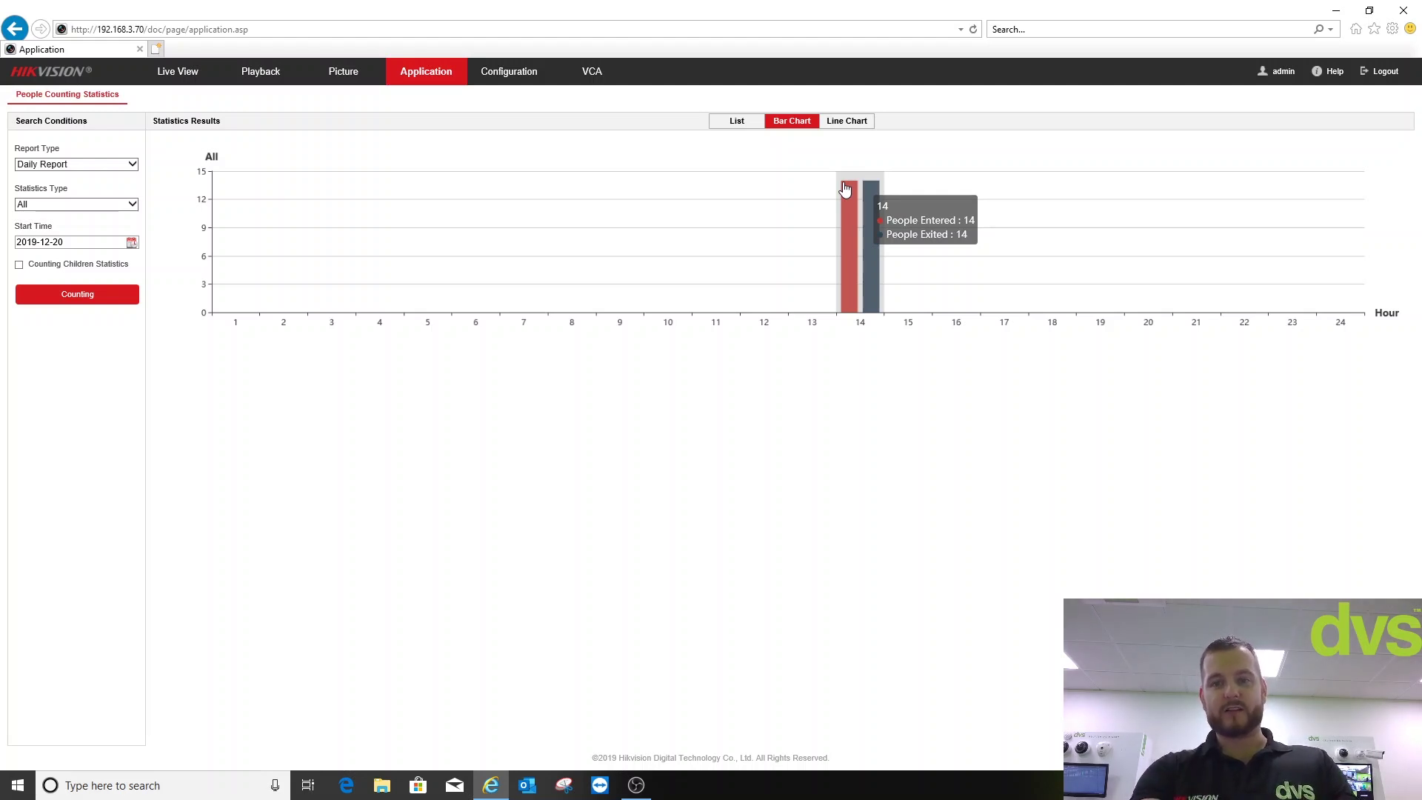
pyautogui.click(65, 164)
pyautogui.click(63, 178)
# - Run the weekly count showing 14 entered and 14 exited on Friday, then go to Configuration
pyautogui.click(80, 296)
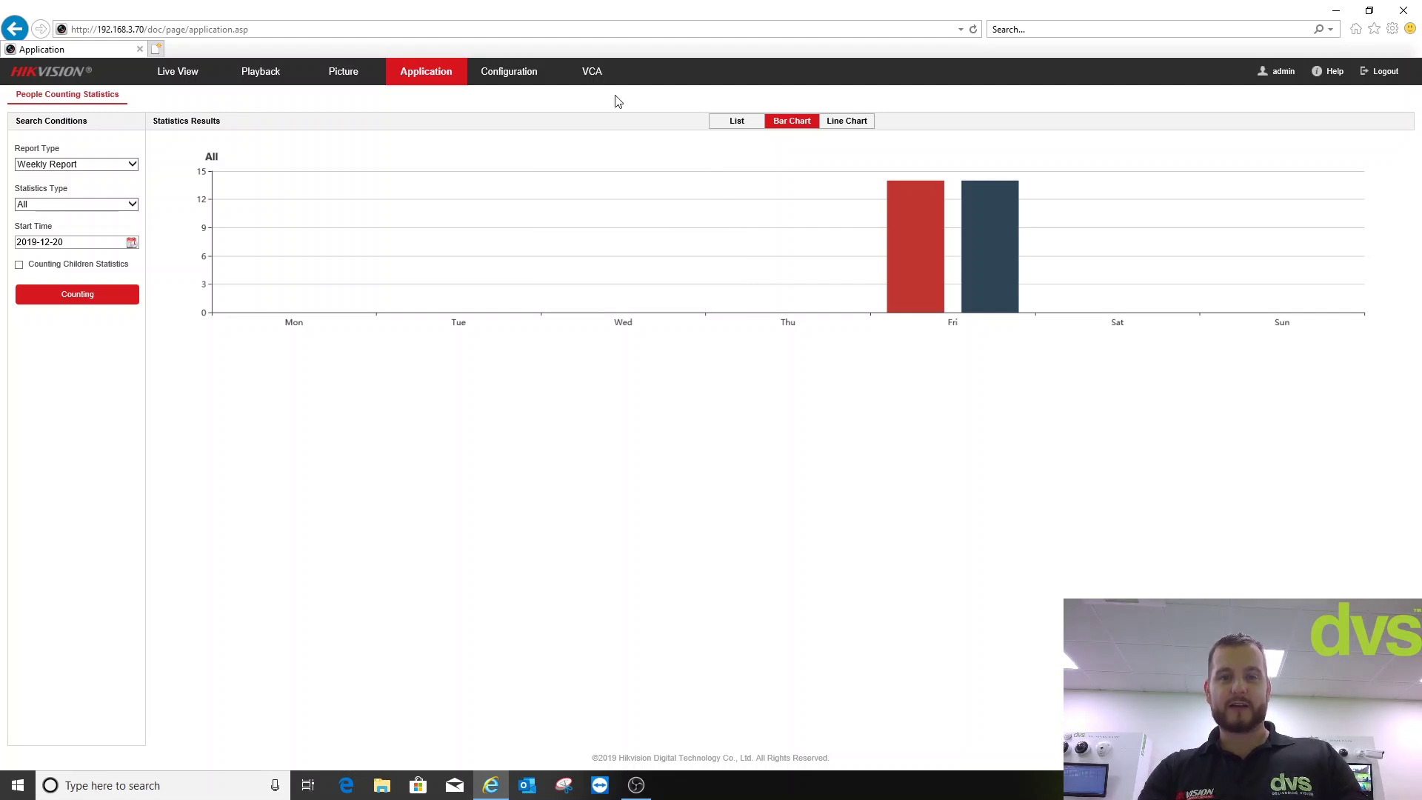
pyautogui.click(519, 79)
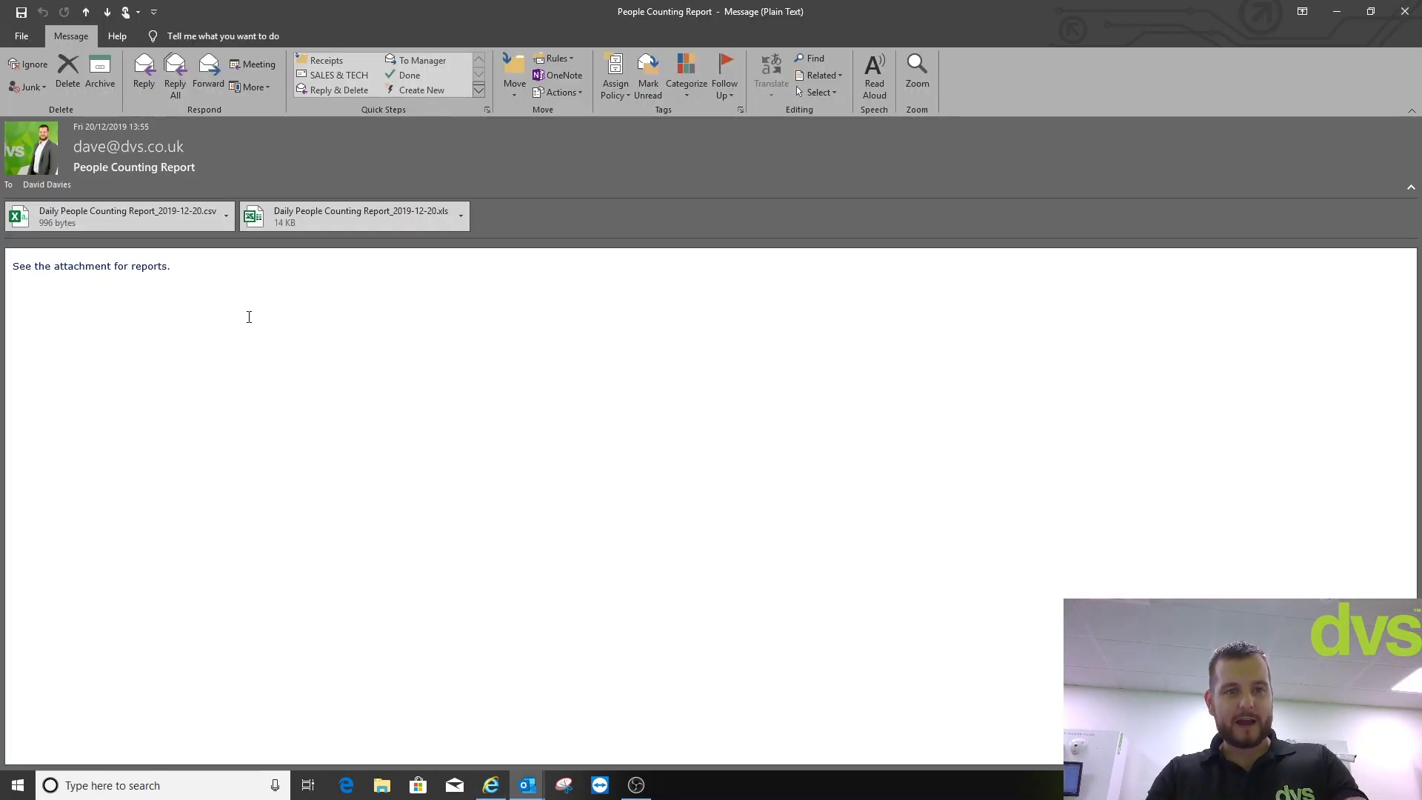
# - Open and preview the CSV report attachment, then open the .xls report attachment
pyautogui.click(123, 215)
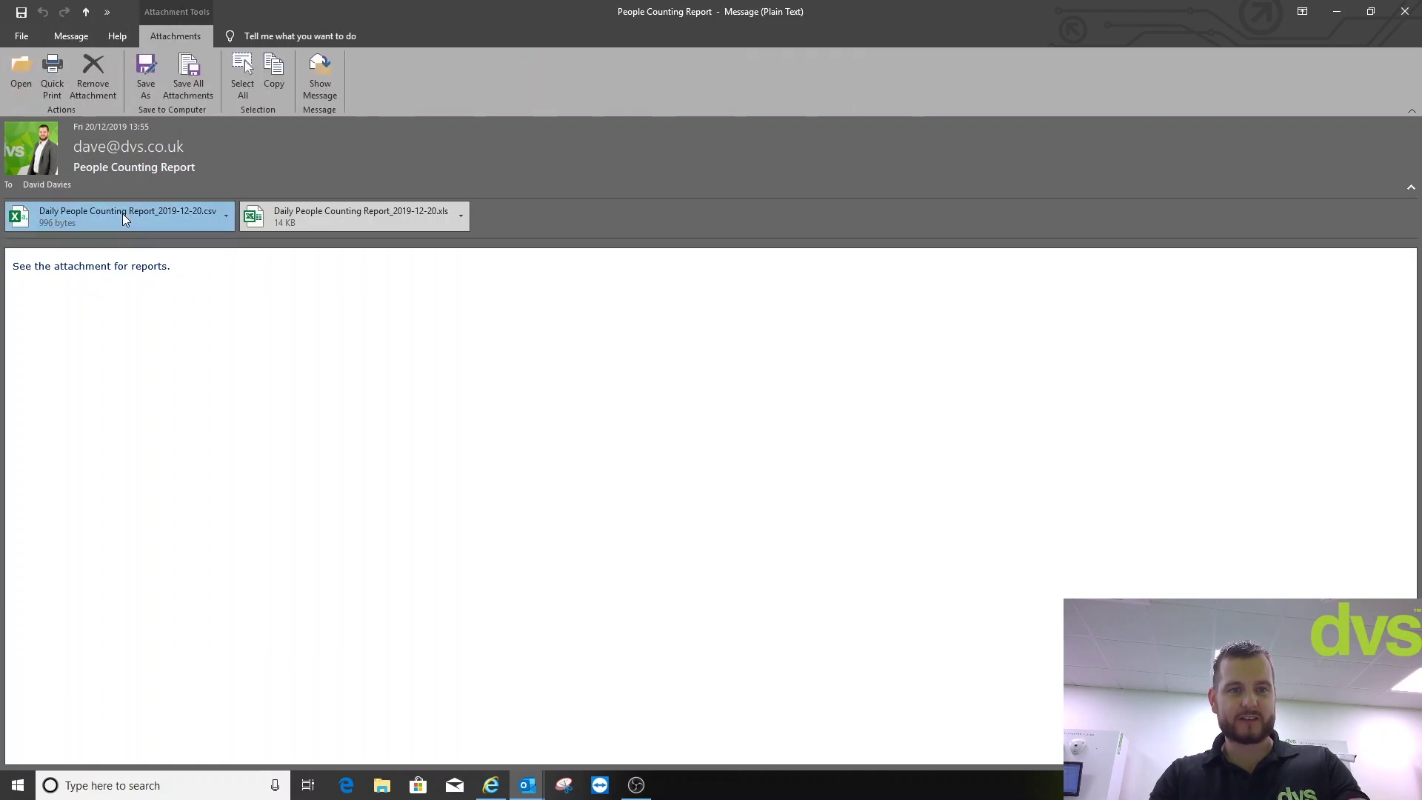
pyautogui.doubleClick(122, 213)
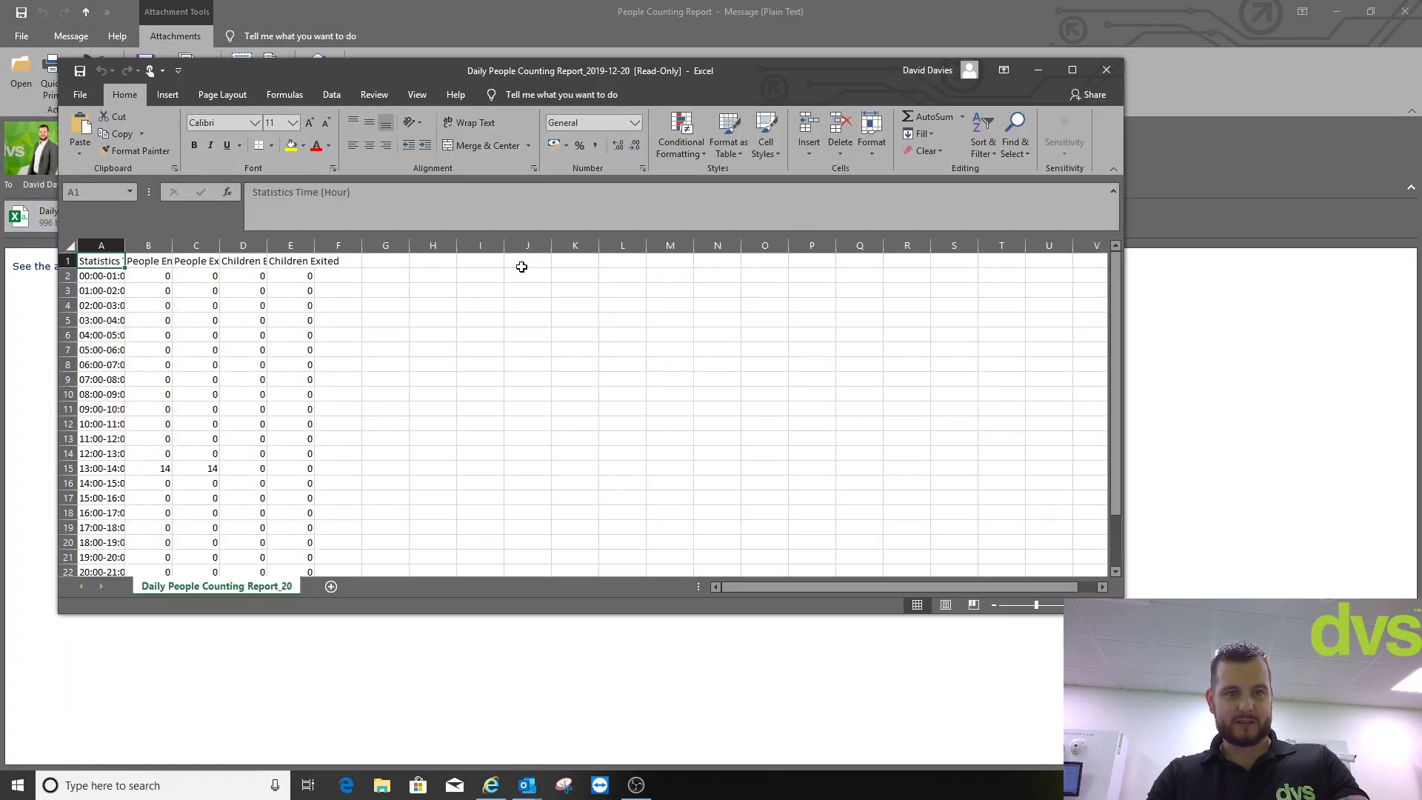
pyautogui.click(1107, 70)
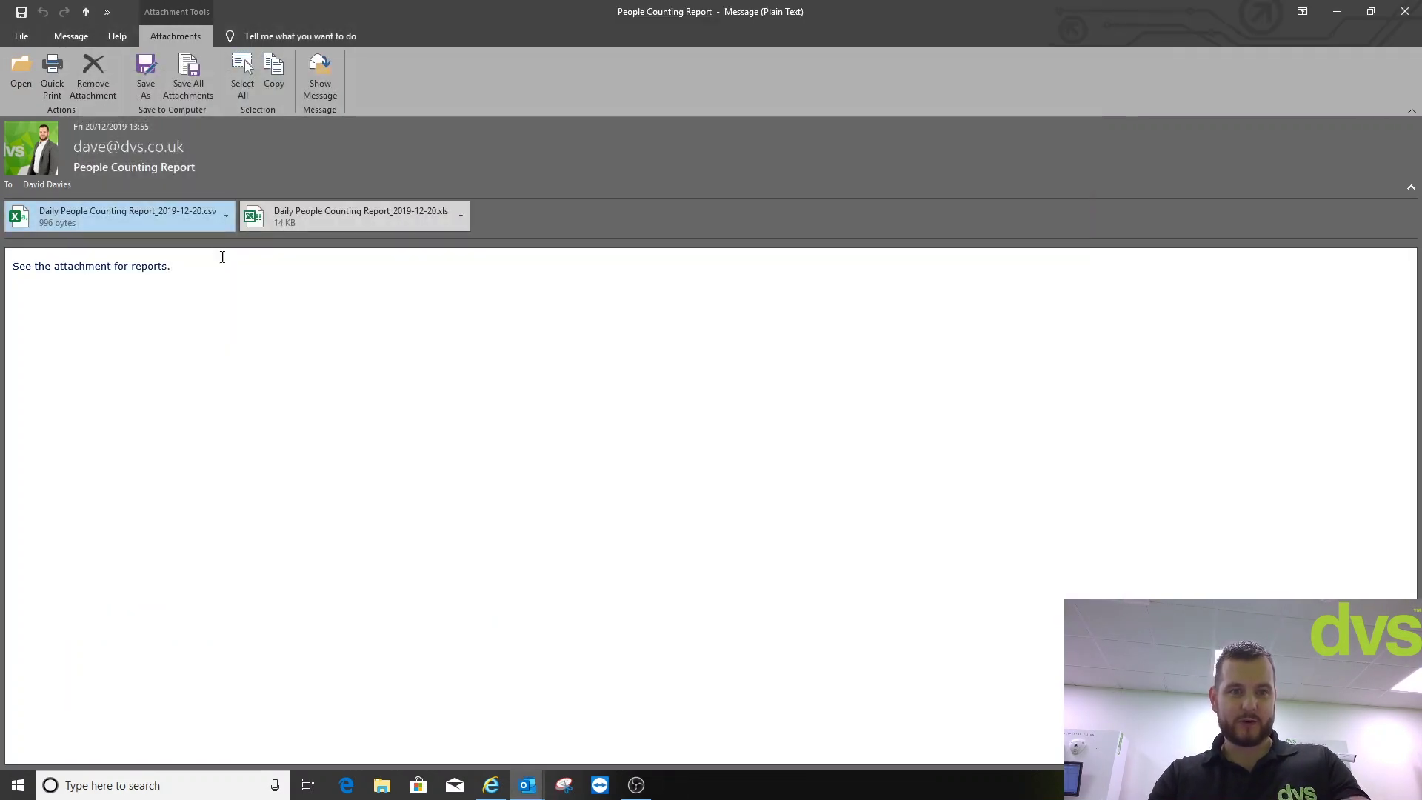
pyautogui.click(189, 222)
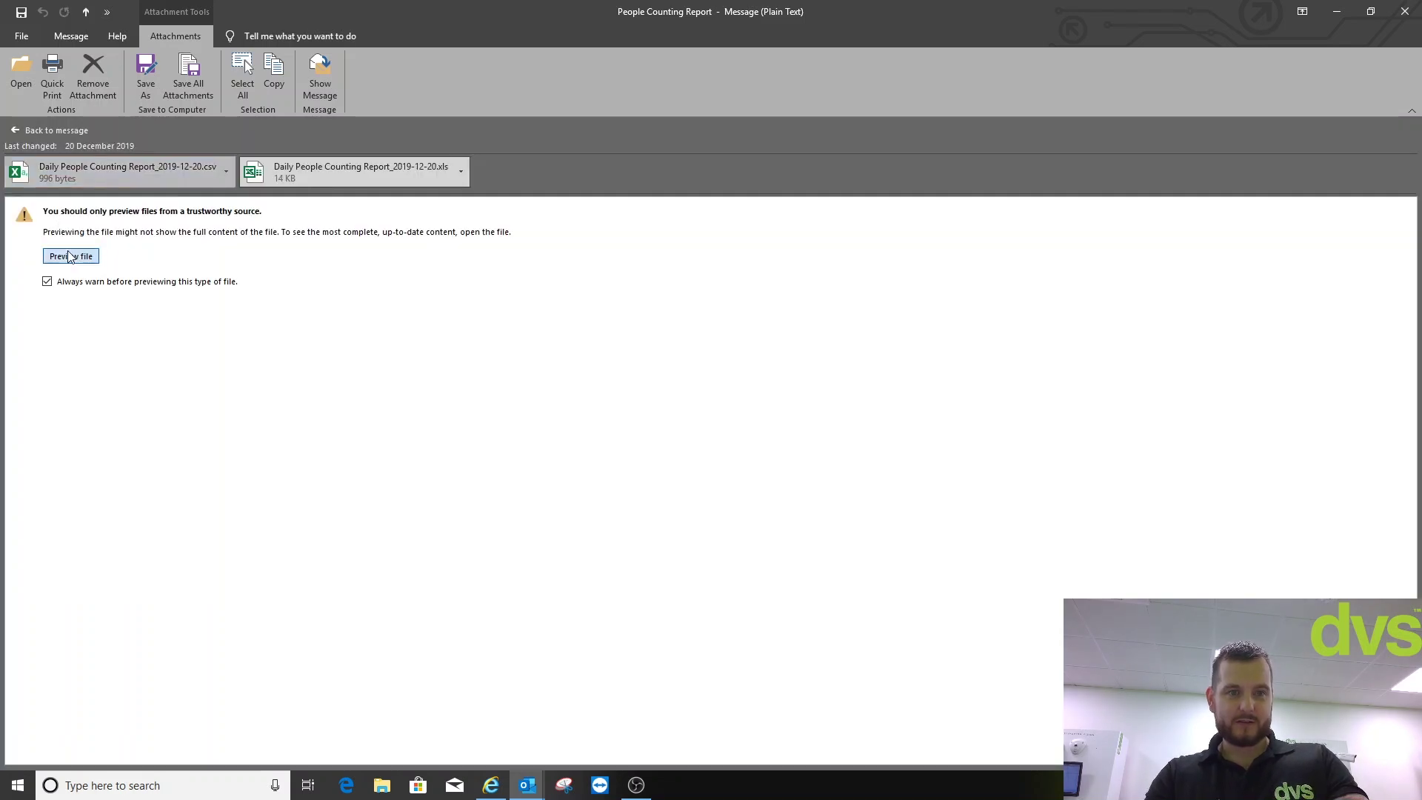
pyautogui.click(69, 255)
pyautogui.click(312, 167)
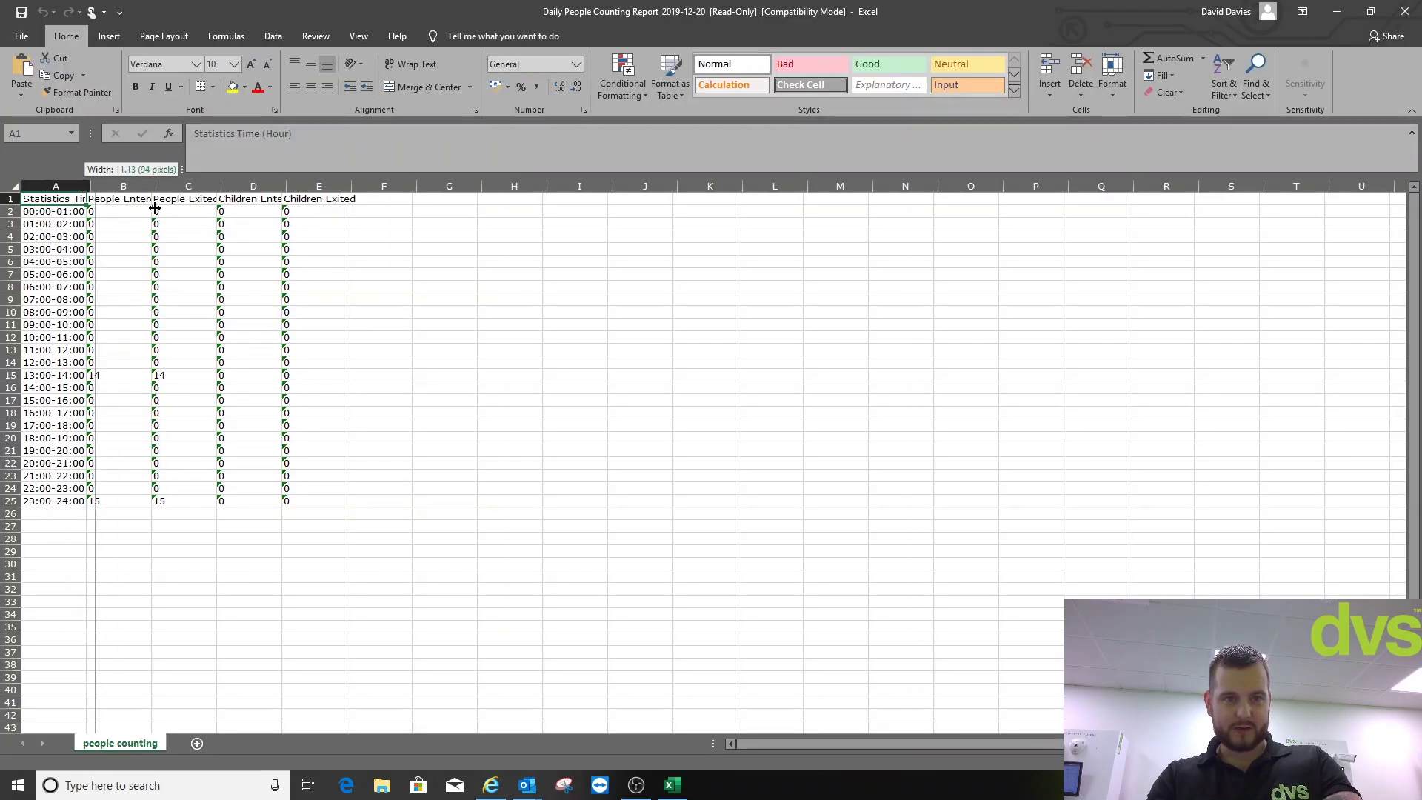
# - Check cells B15 and C15 show 14 entered and 14 exited for 13:00–14:00
pyautogui.click(171, 374)
pyautogui.click(240, 378)
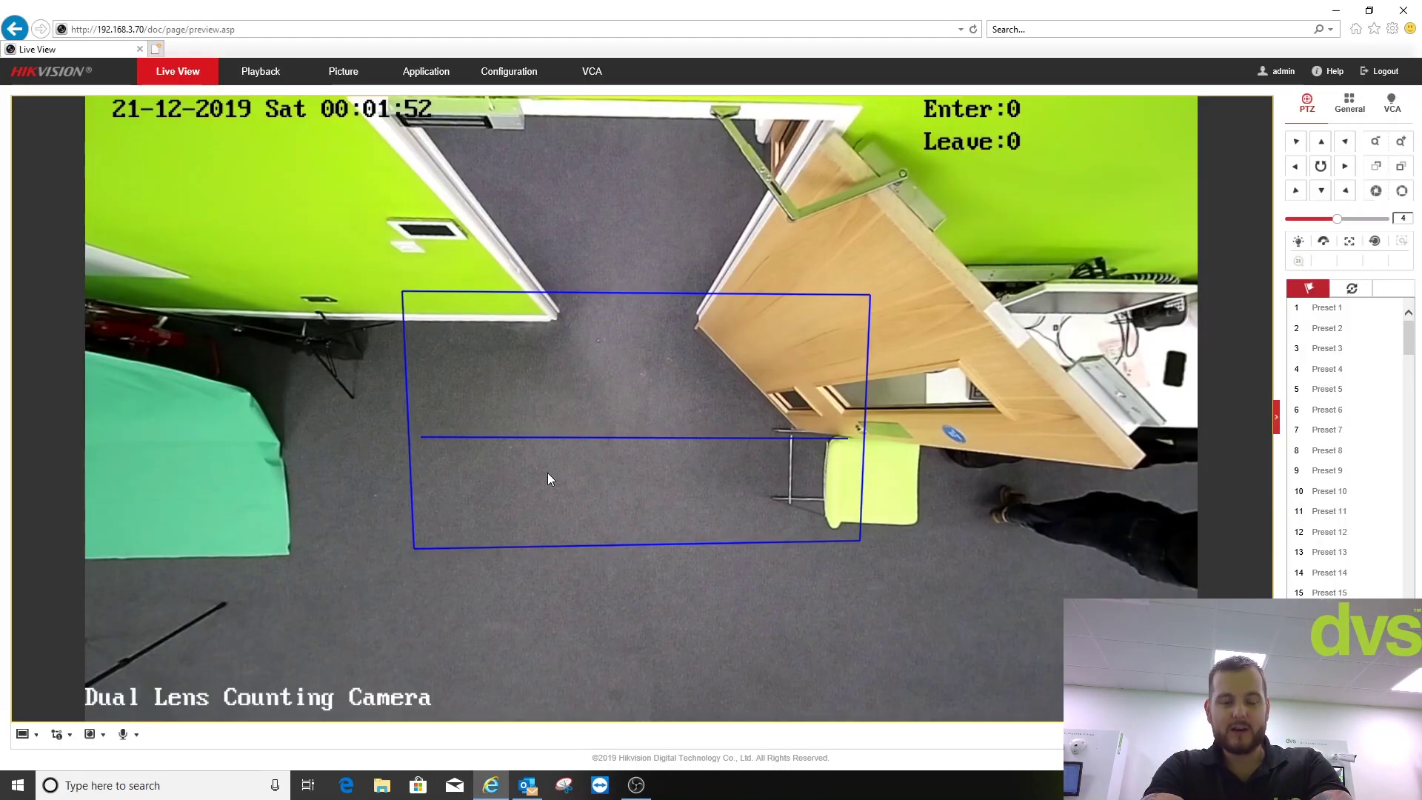
pyautogui.click(1405, 12)
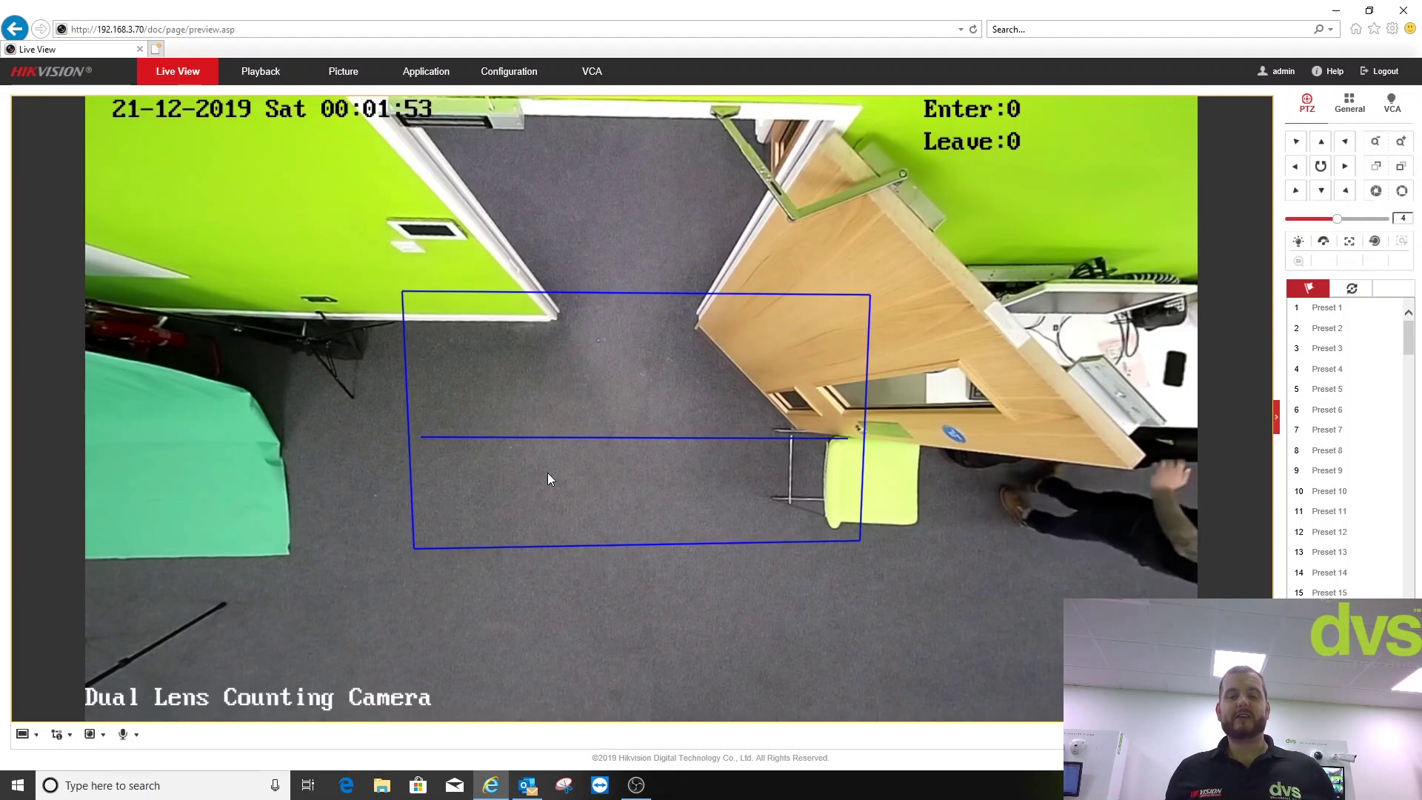